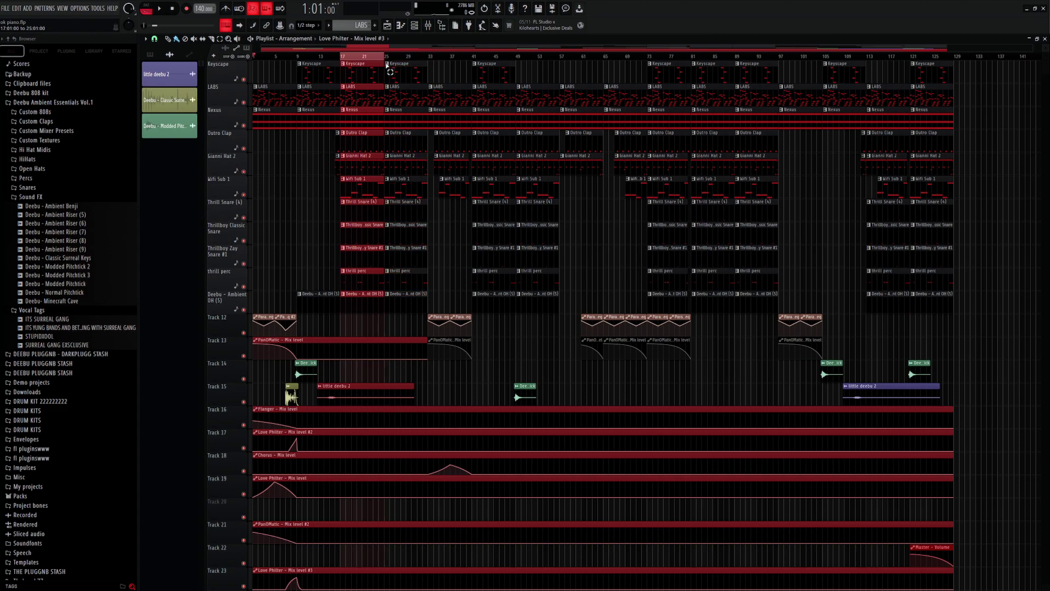
Step: Review the Nexus pattern's notes and the Fruity parametric EQ 2, PanOMatic and Love Philter settings on its mixer insert
double_click(361, 113)
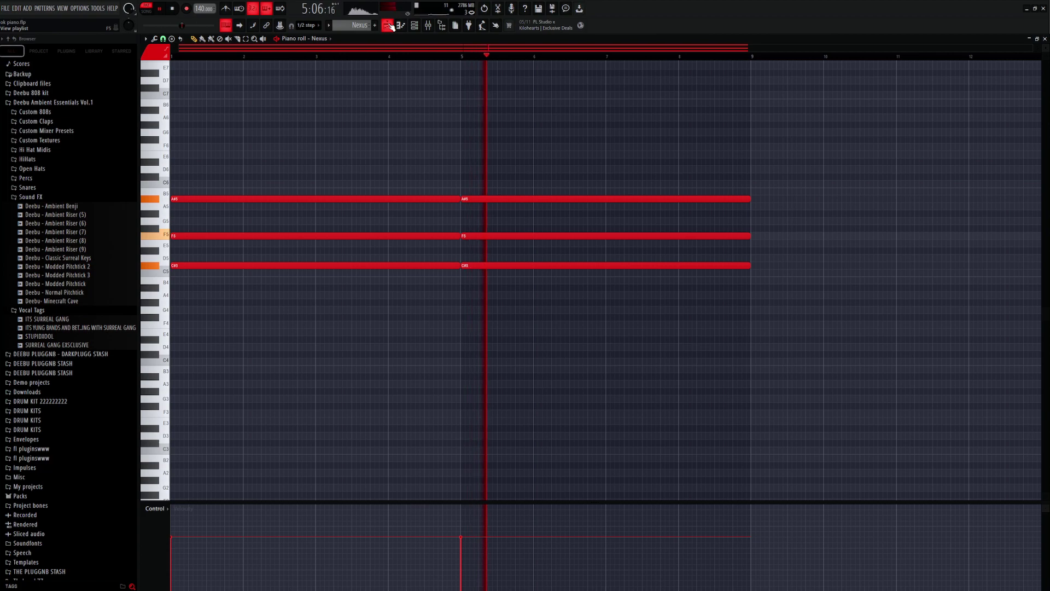
left_click(390, 25)
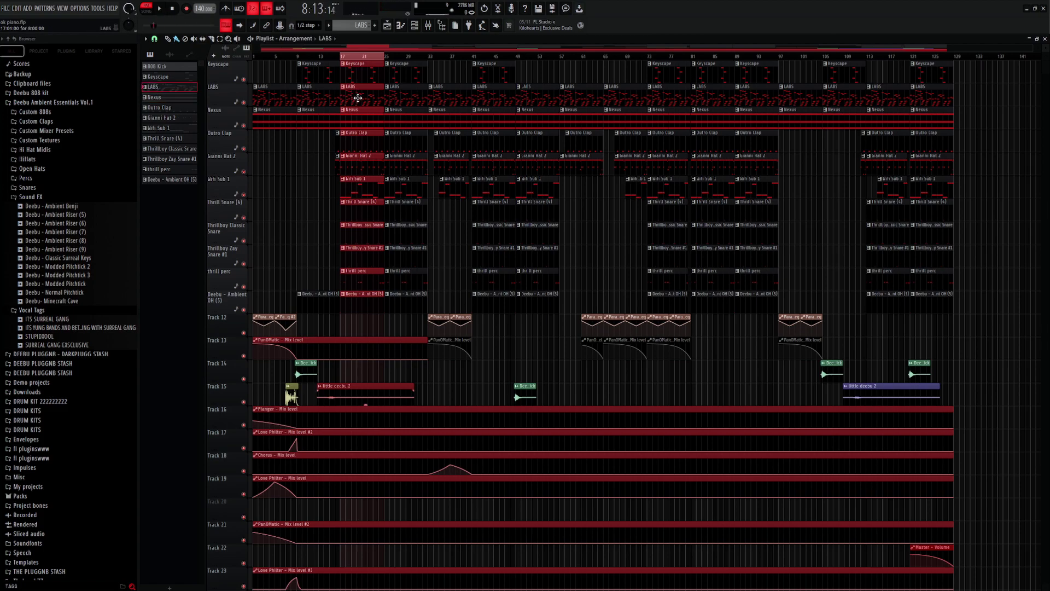
left_click(429, 27)
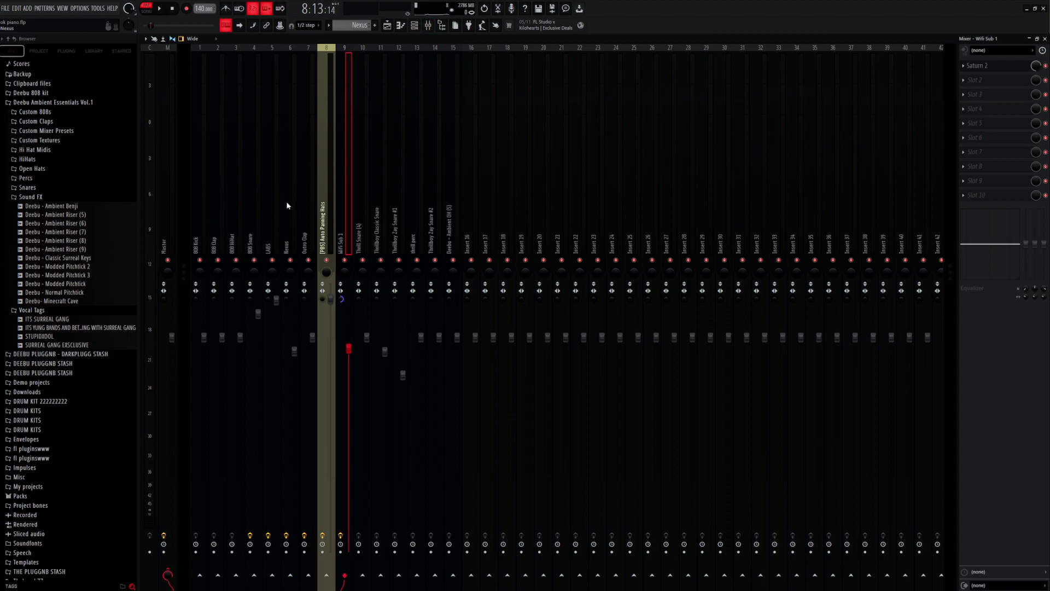
left_click(1008, 66)
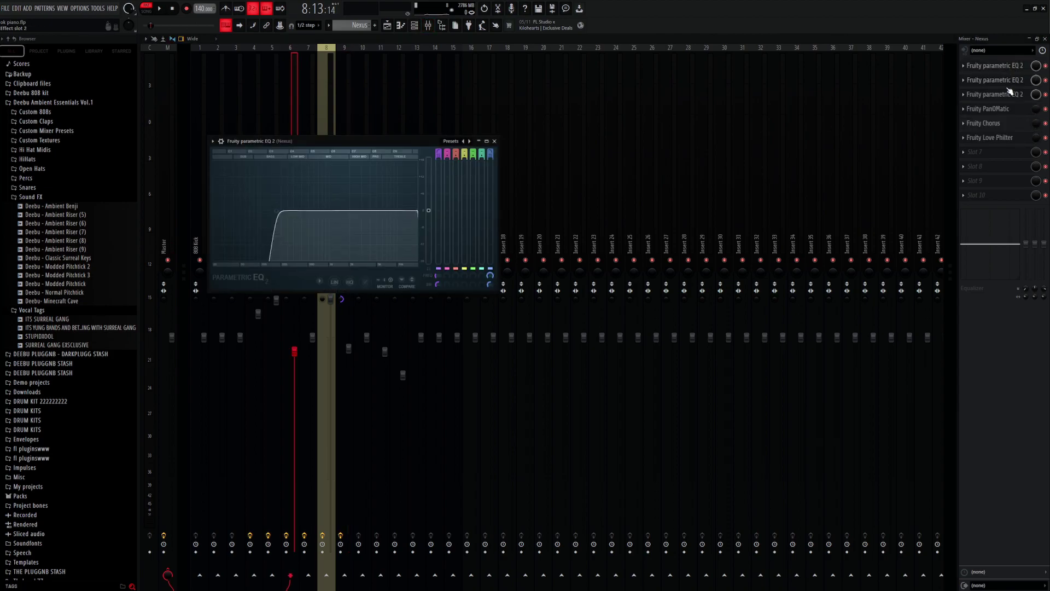
left_click(1006, 109)
left_click(1005, 137)
left_click(389, 26)
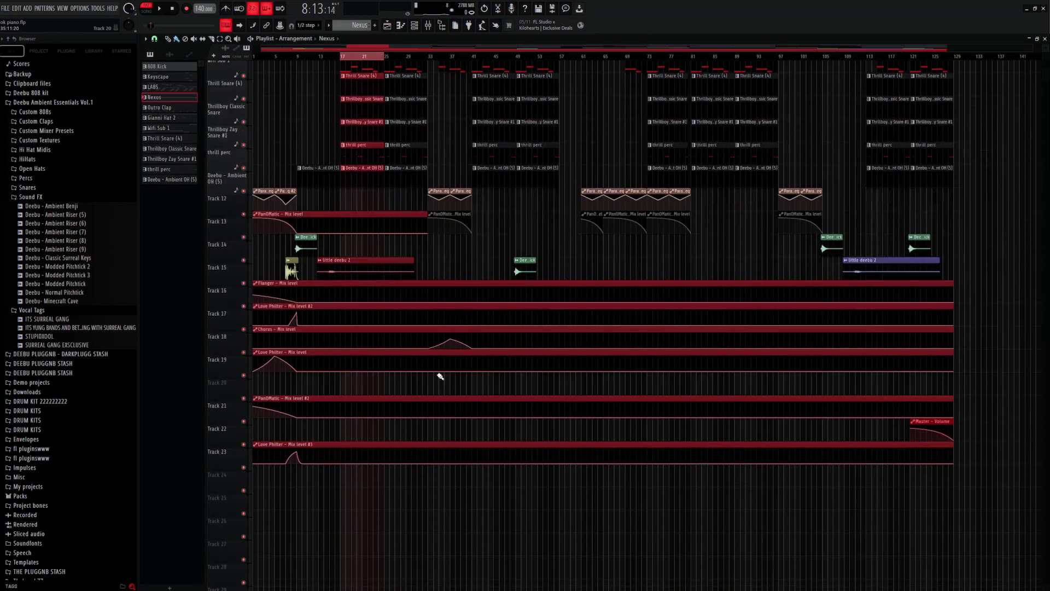
Step: Look over the playlist's automation clips and play the LABS pattern while viewing its melody notes in the piano roll
scroll(327, 423, "down", 3)
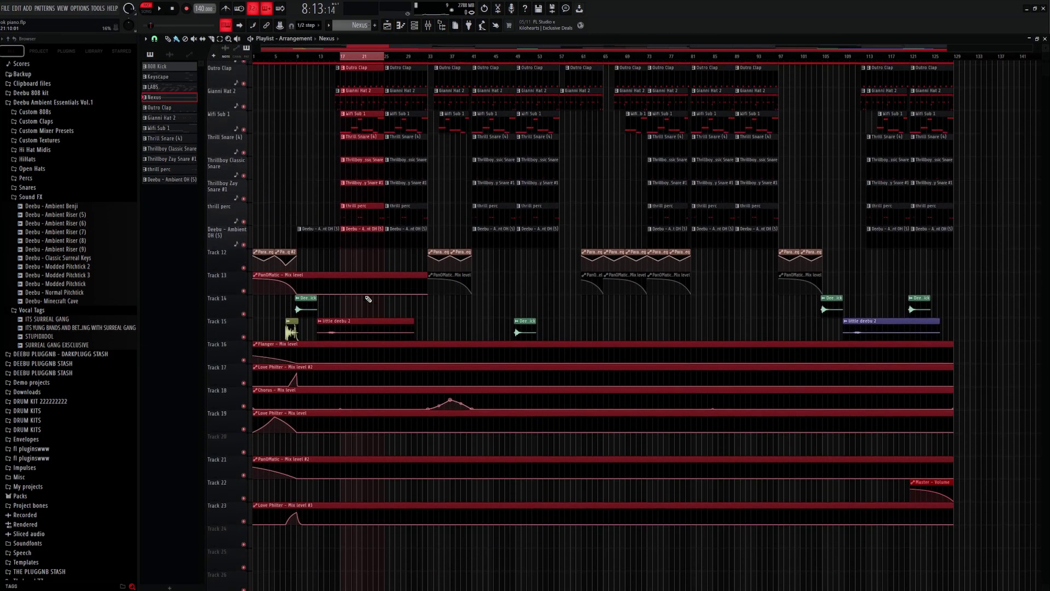
double_click(357, 103)
scroll(359, 109, "left", 3)
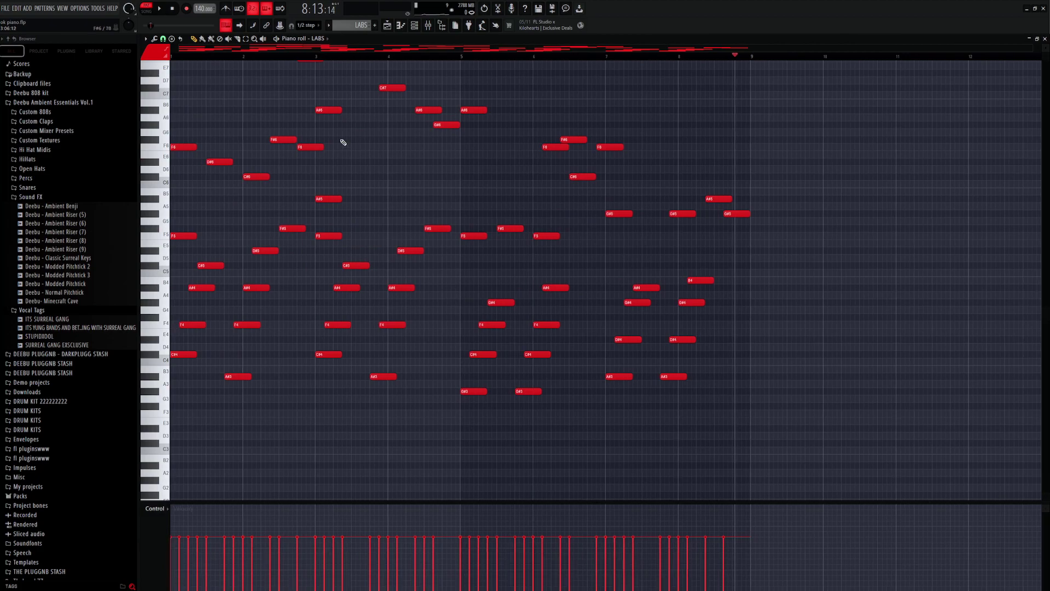
scroll(244, 193, "up", 3)
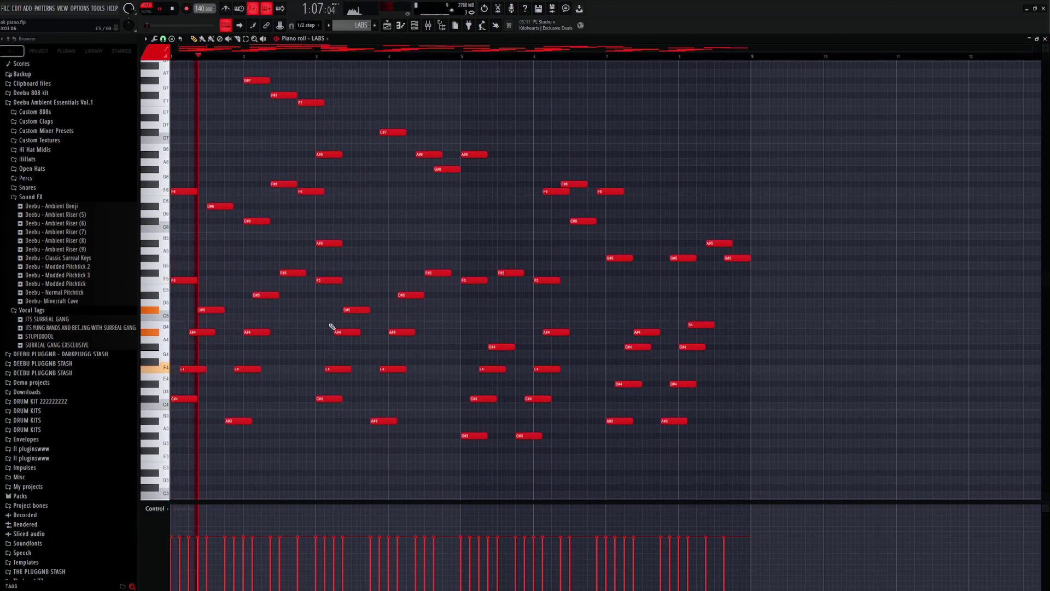
scroll(351, 321, "up", 4)
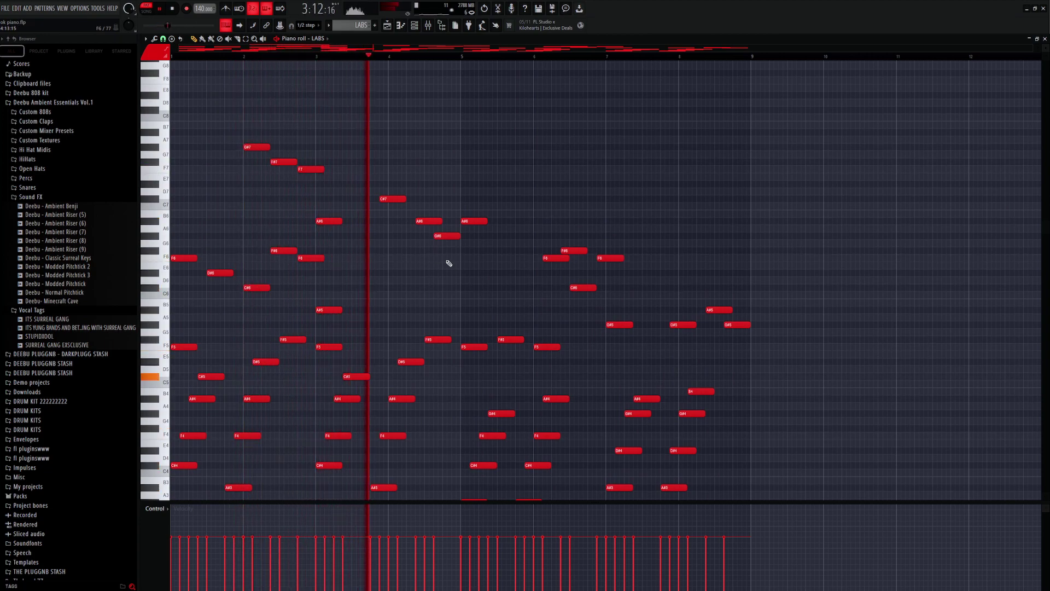
scroll(444, 260, "down", 1)
Step: Examine the Fruity Convolver and Fruity Delay 3 settings on the LABS mixer insert
left_click(432, 26)
left_click(262, 197)
left_click(987, 65)
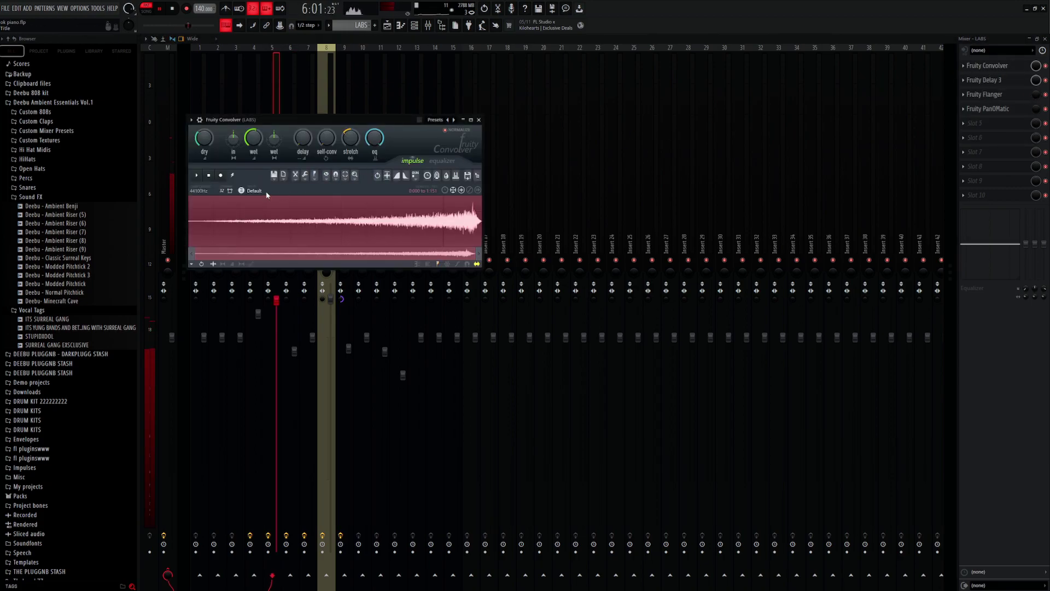
left_click(1019, 81)
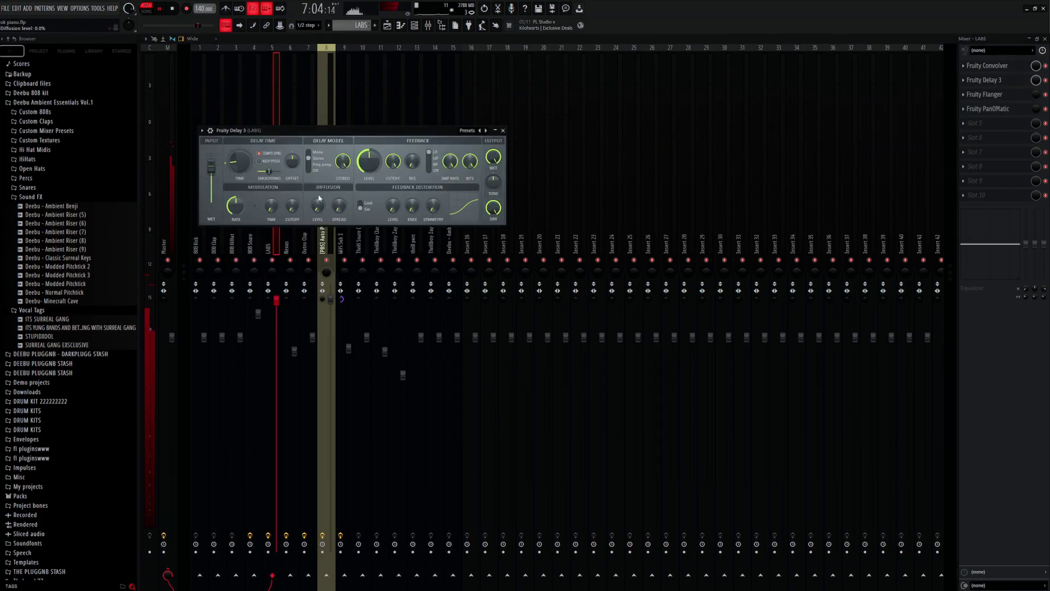
left_click(387, 26)
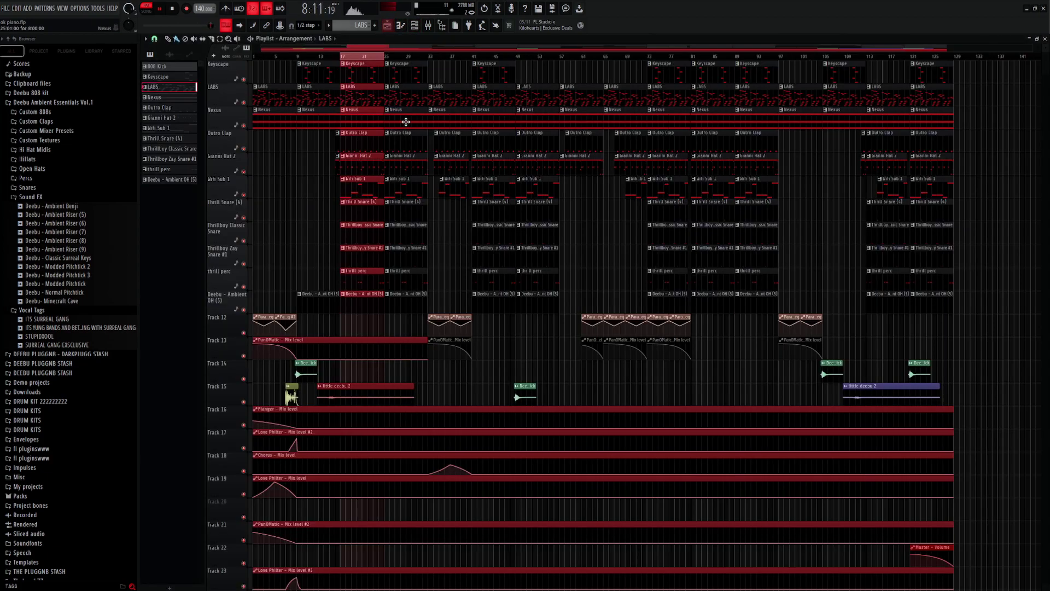
Step: Play the Keyscape pattern in the piano roll and view the Fruity Convolver settings on the 808 Snare mixer insert
double_click(352, 74)
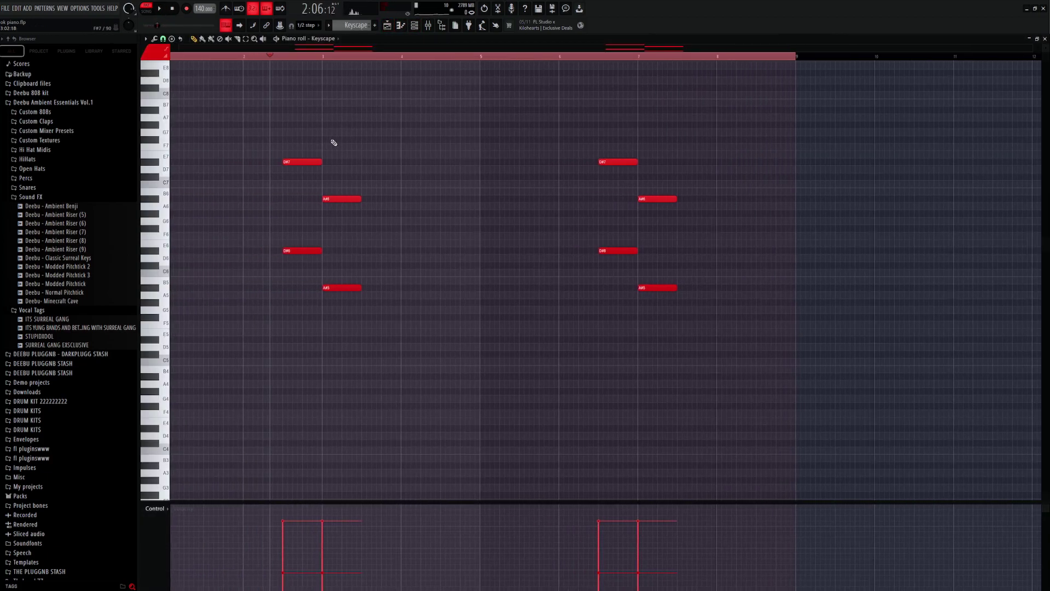
left_click(159, 10)
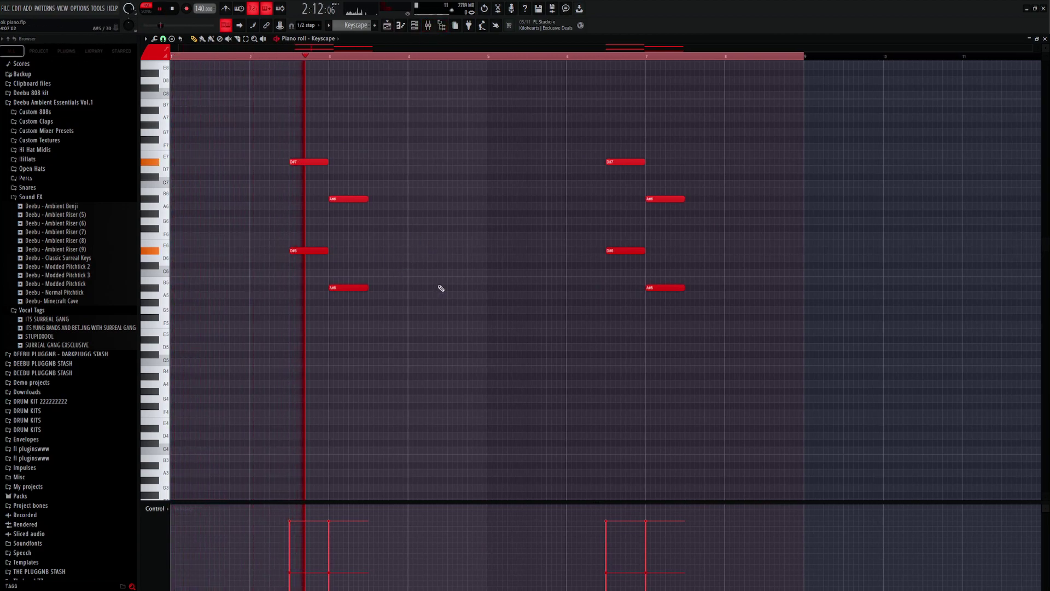
left_click(430, 25)
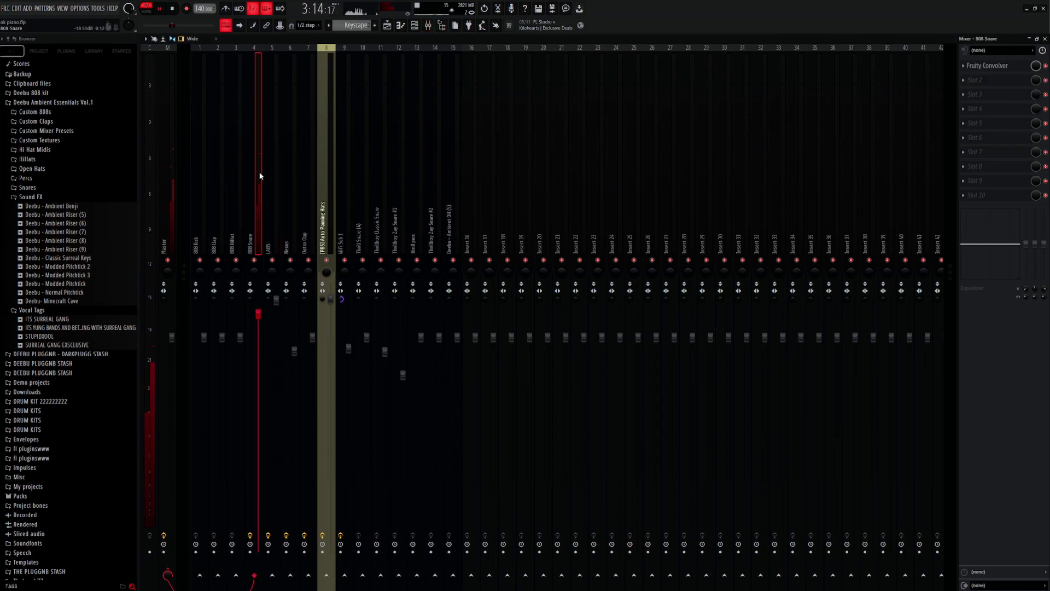
left_click(1000, 66)
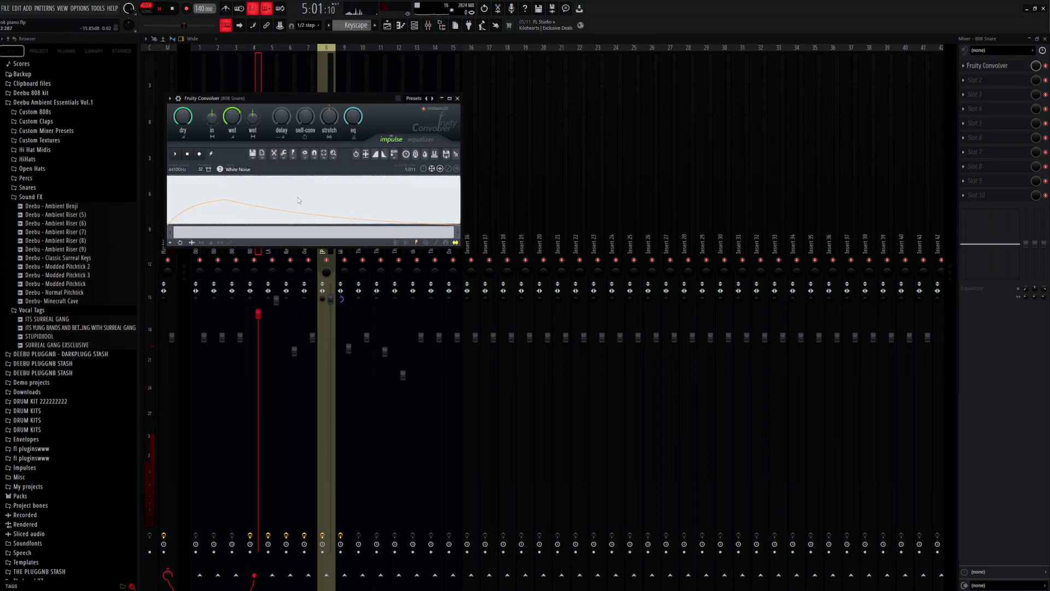
left_click(388, 27)
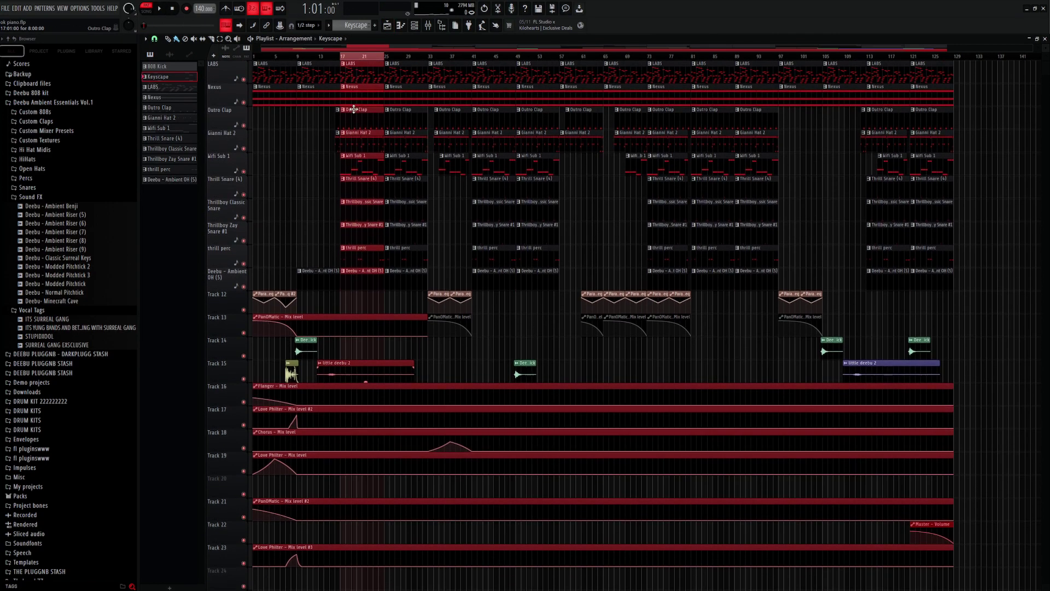
Step: Review the Outro Clap pattern's notes and the Fruity Reeverb 2 settings on its mixer insert
double_click(348, 149)
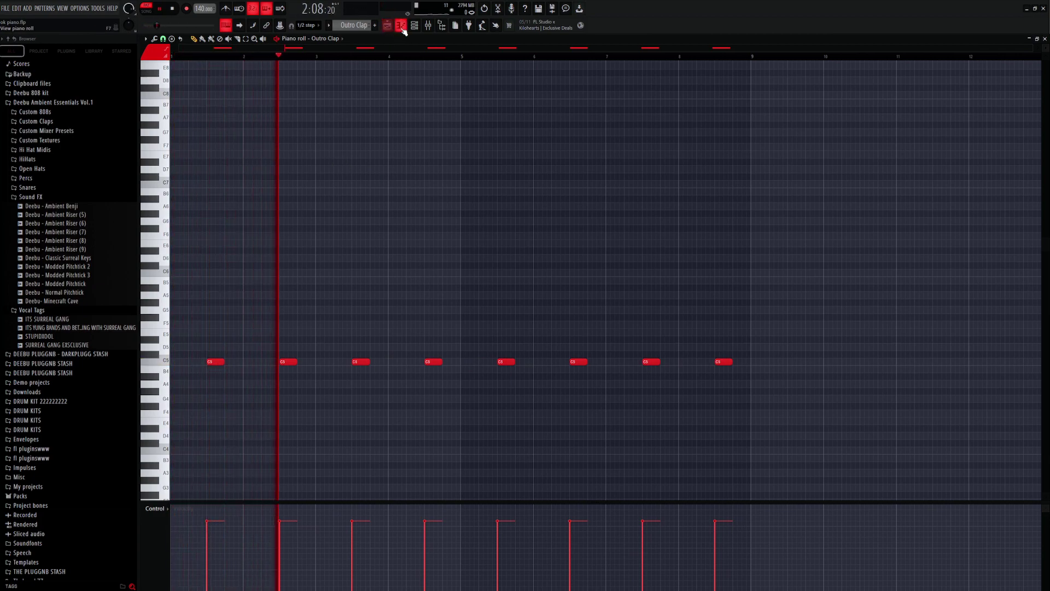
left_click(427, 27)
left_click_drag(283, 219, 319, 223)
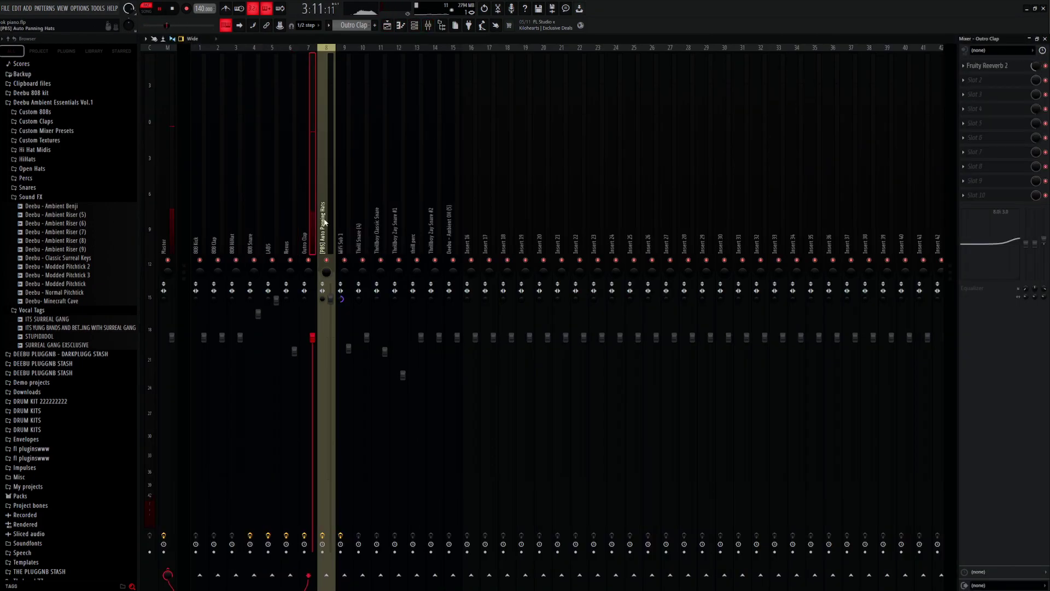
left_click(1010, 66)
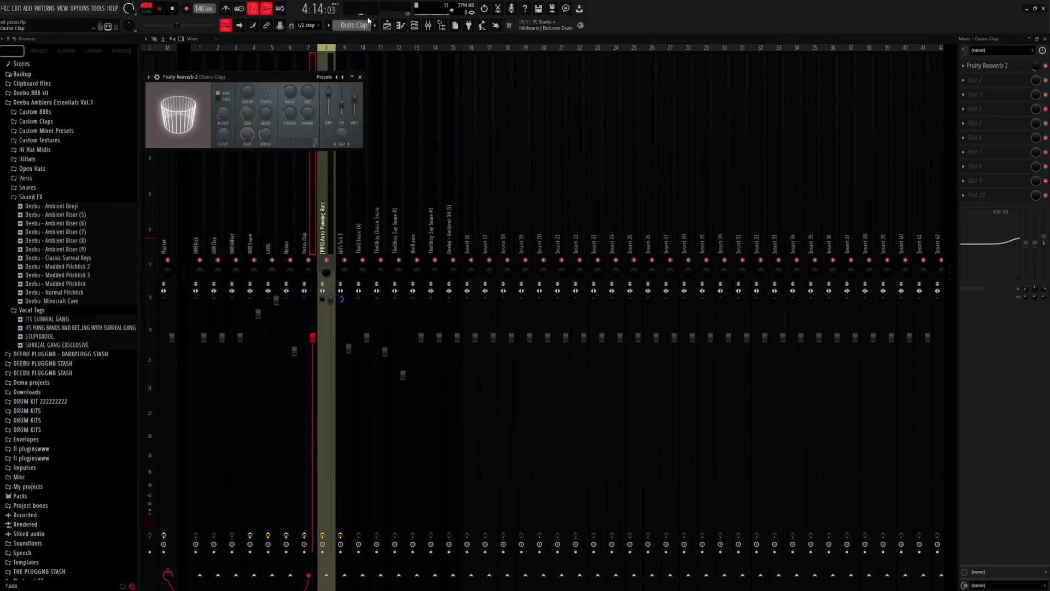
left_click(387, 26)
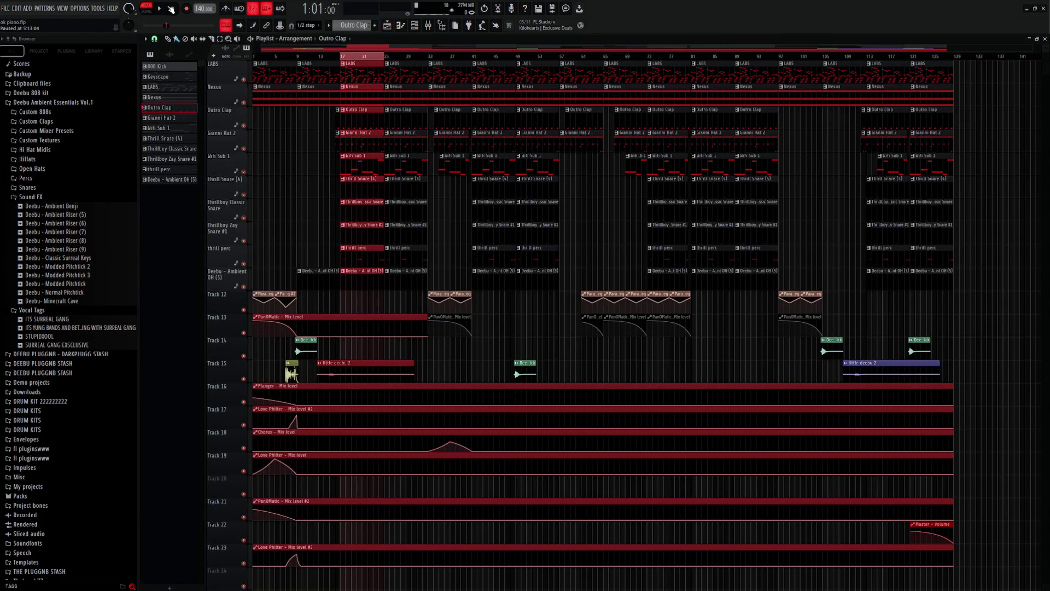
Step: Play the Gianni Hat 2 pattern in the piano roll and view Fruity PanOMatic on the Auto Panning Hats mixer insert
double_click(353, 145)
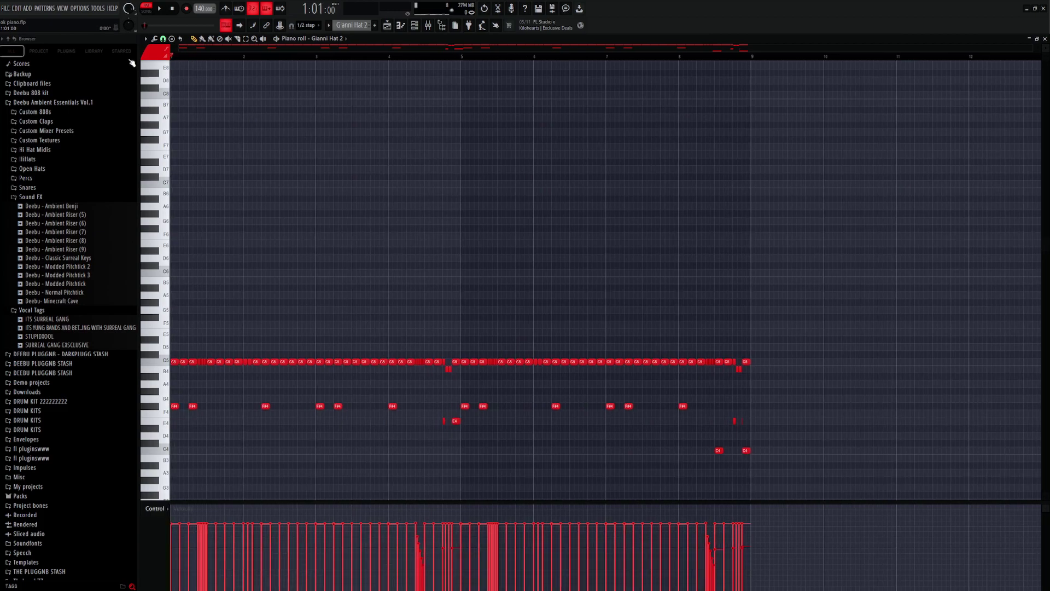
key("space")
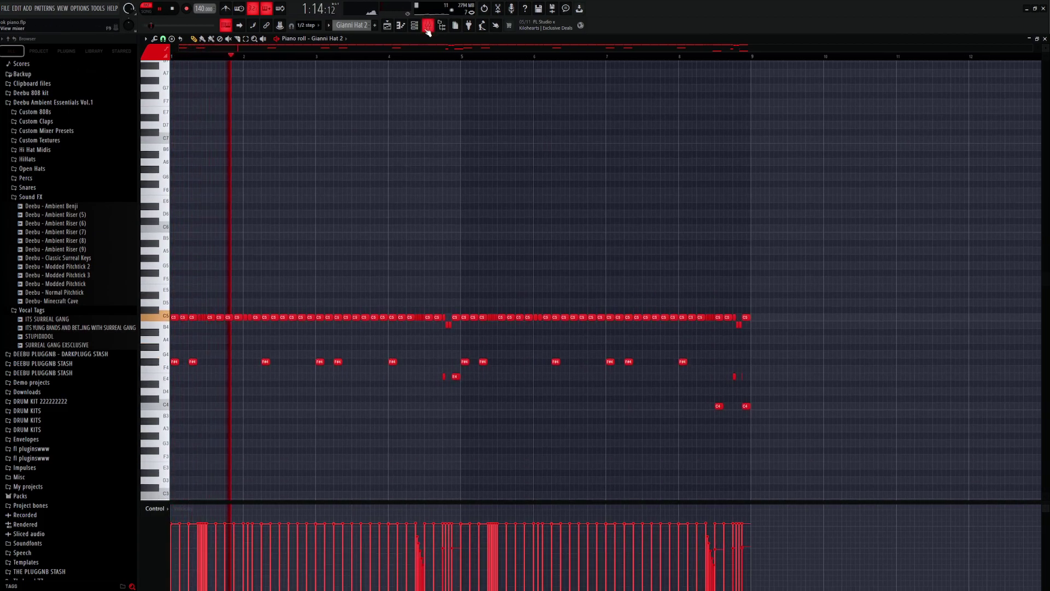
left_click(427, 26)
left_click(322, 205)
left_click(1000, 66)
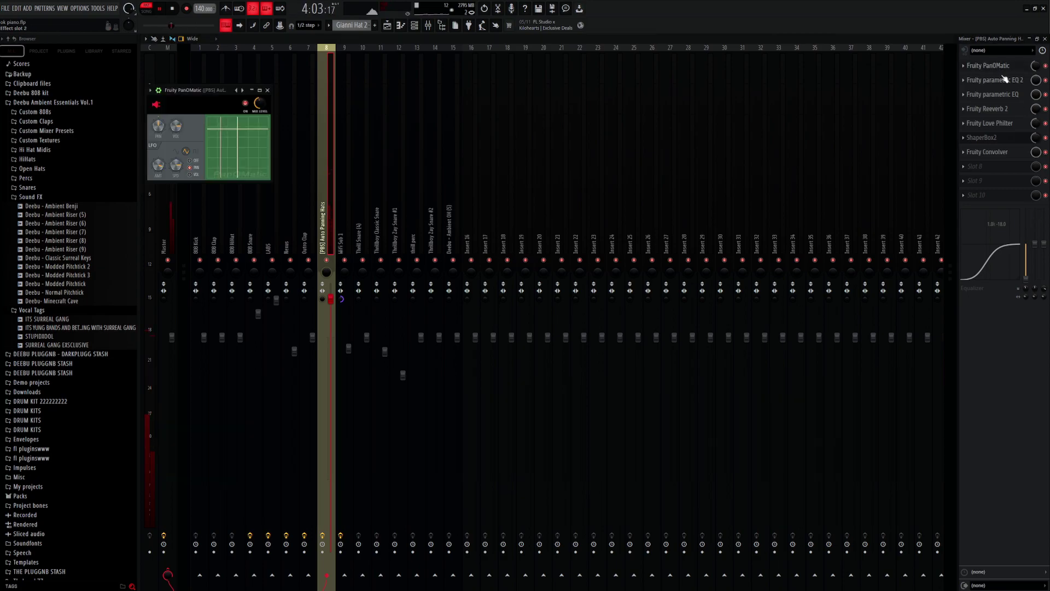
Step: Go through the hats insert's remaining effects, from Fruity parametric EQ 2 and Reeverb 2 to ShaperBox2 and Fruity Convolver
left_click(1006, 80)
left_click(1011, 95)
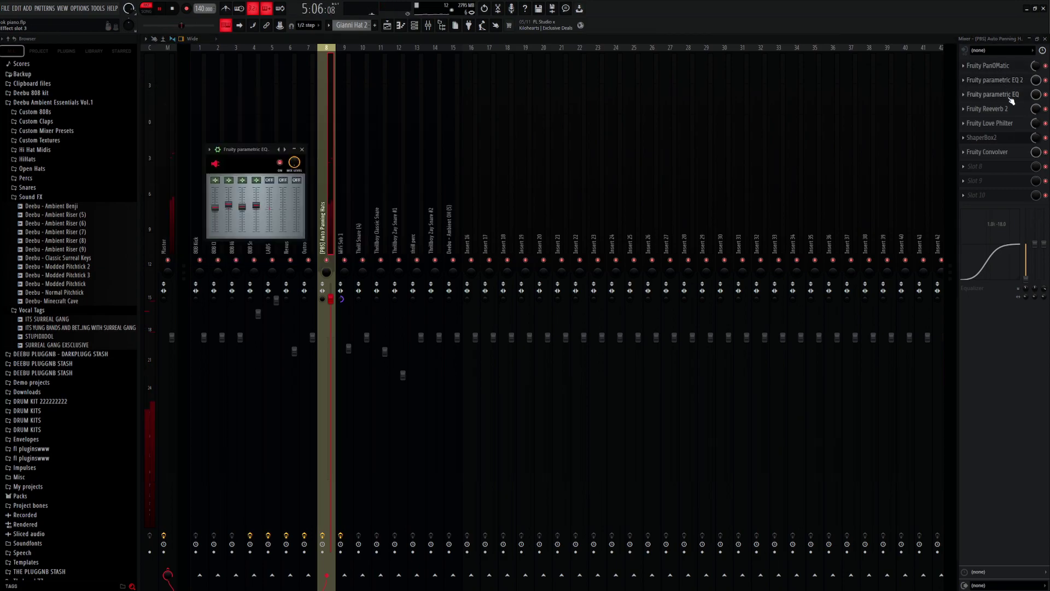
left_click(1009, 110)
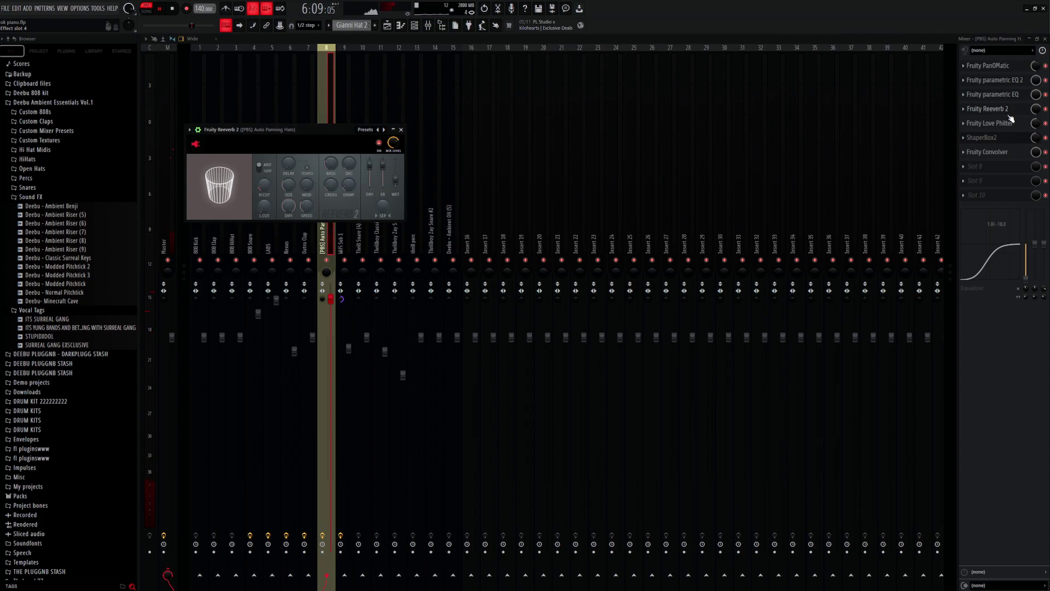
left_click(1011, 123)
left_click(1011, 142)
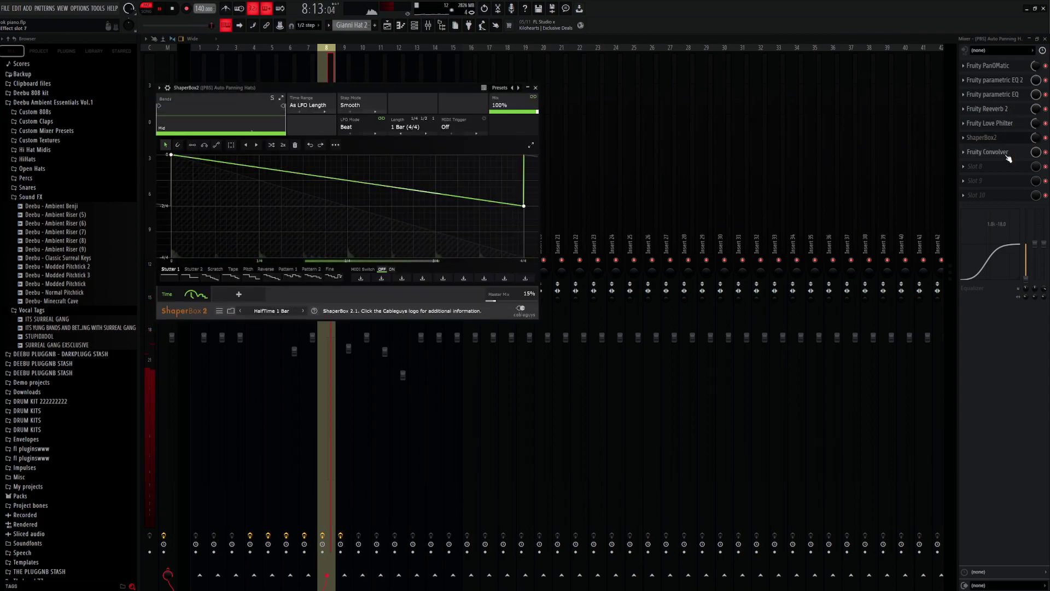
left_click(1008, 158)
left_click(391, 29)
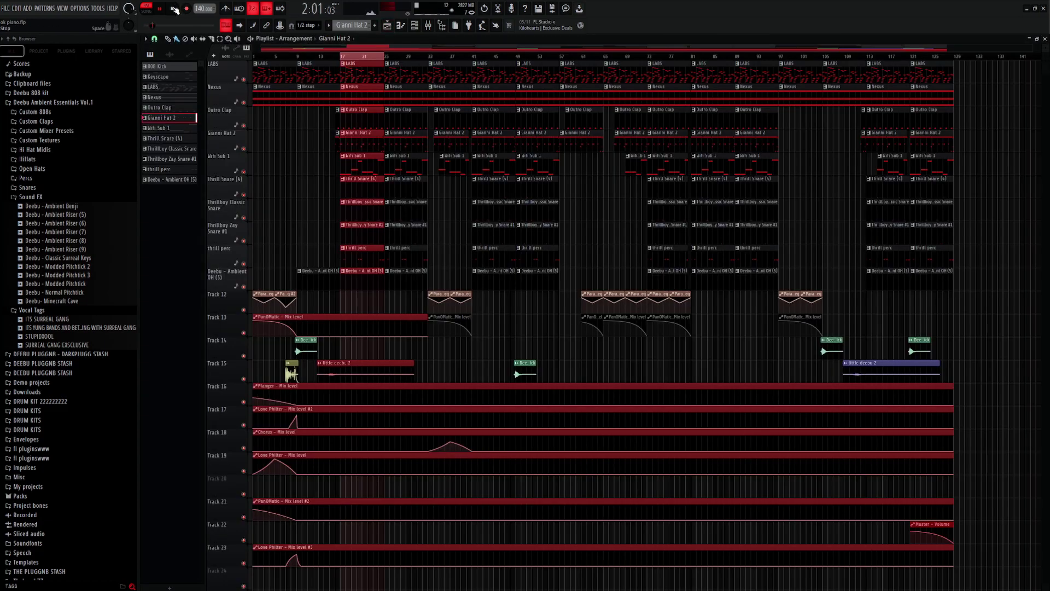
Step: Play the Wifi Sub 1 pattern while viewing its bass notes in the piano roll, and return to the mixer
double_click(359, 173)
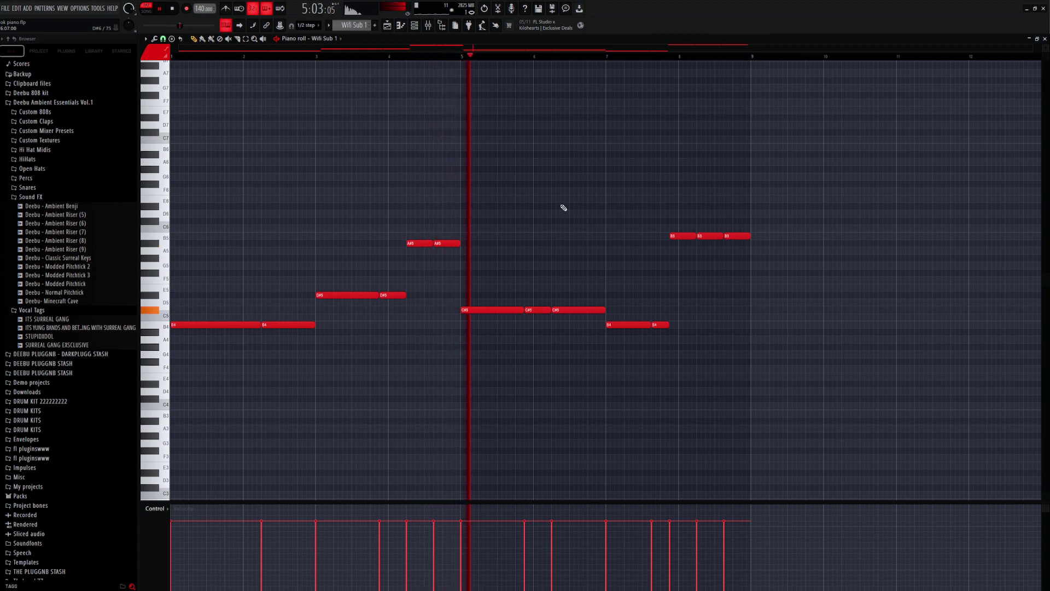
left_click(415, 28)
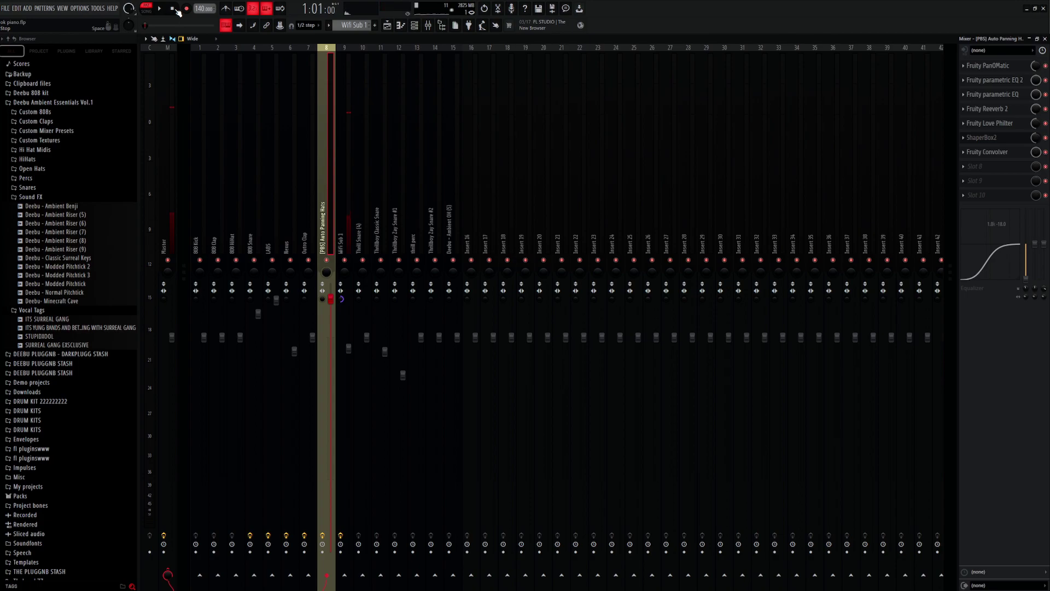
Step: Switch to File Explorer and open the EQ folder inside PROGRAM FILES on the 2TB SSD (S:) drive
key("super")
type("fil")
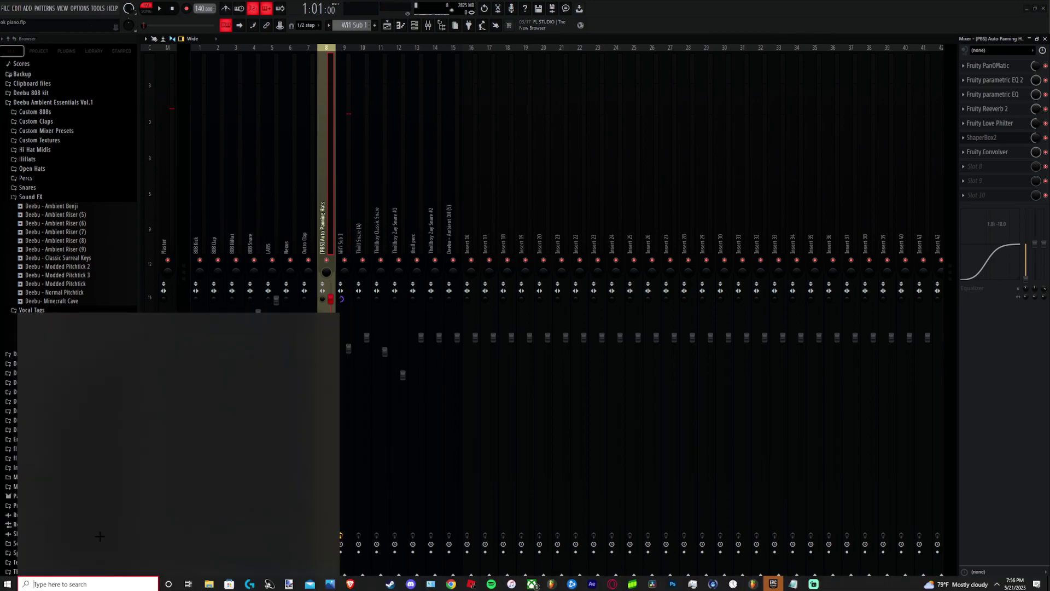
left_click(89, 361)
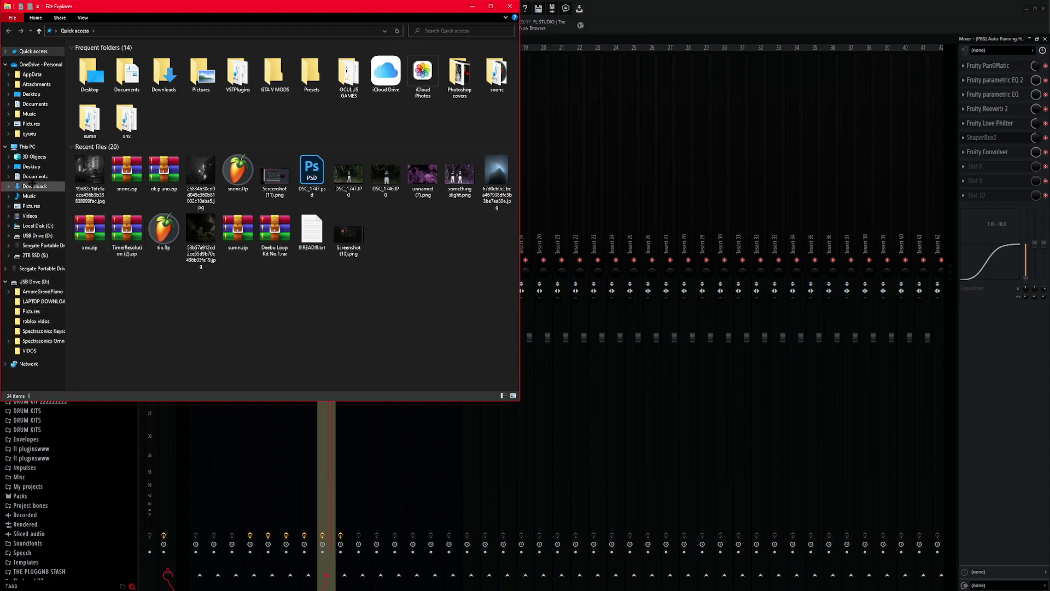
left_click(37, 256)
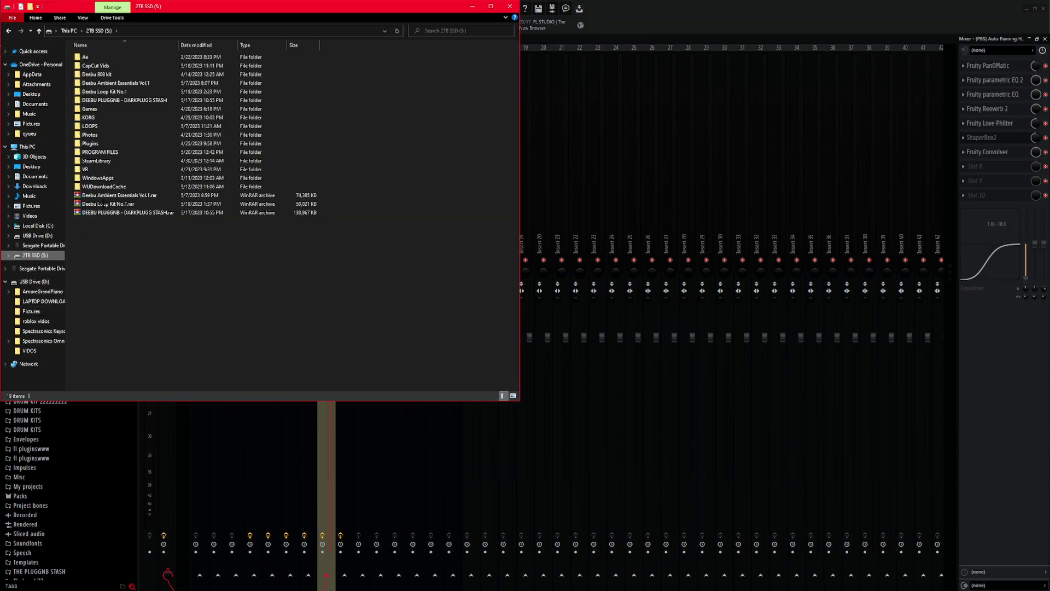
double_click(101, 149)
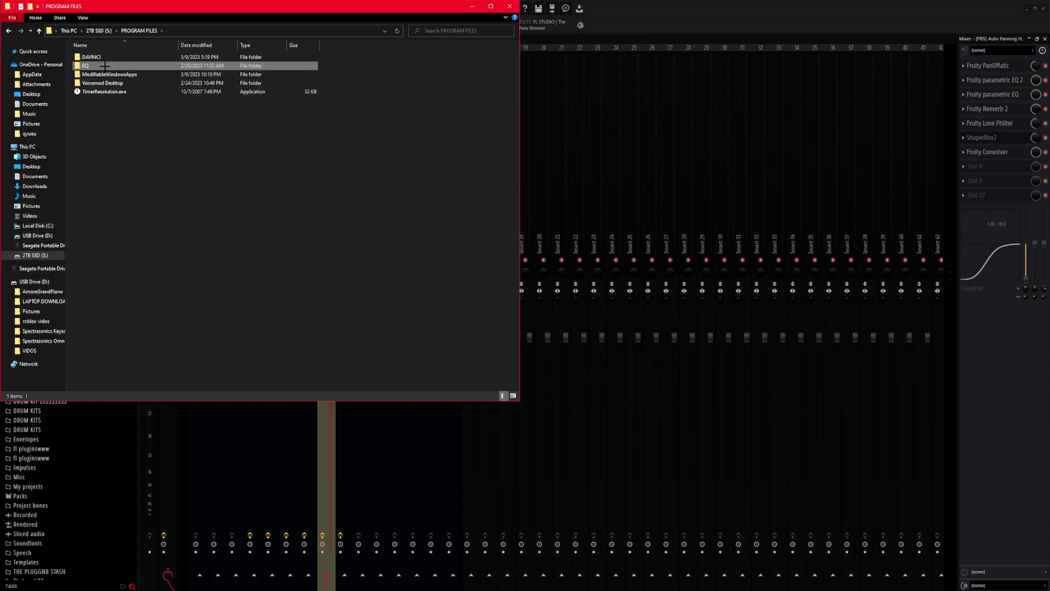
double_click(99, 65)
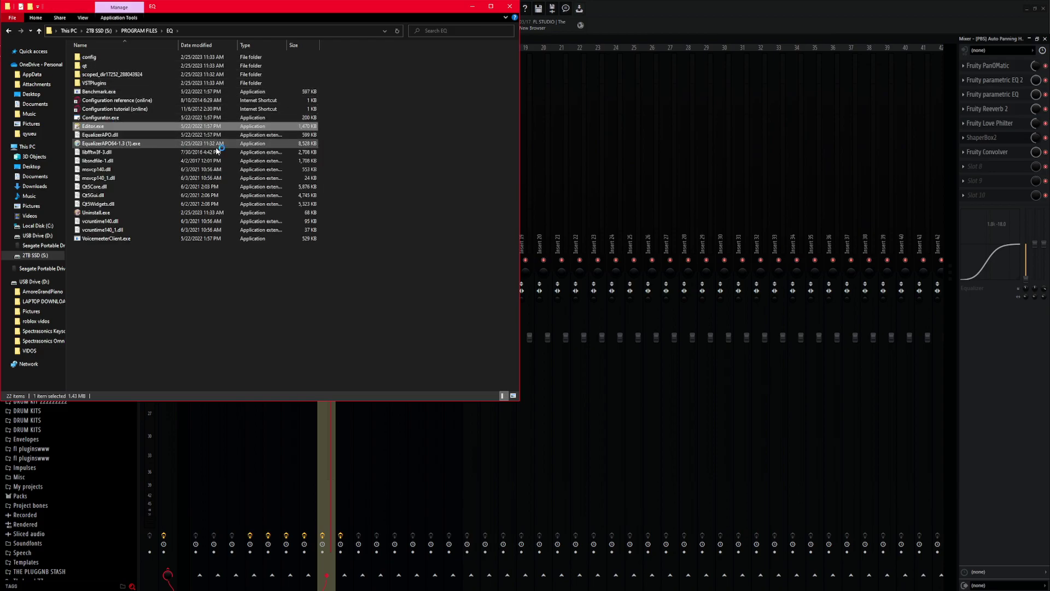
Step: Switch back from File Explorer to FL Studio and play the Wifi Sub 1 pattern in the piano roll
left_click(517, 188)
left_click(712, 4)
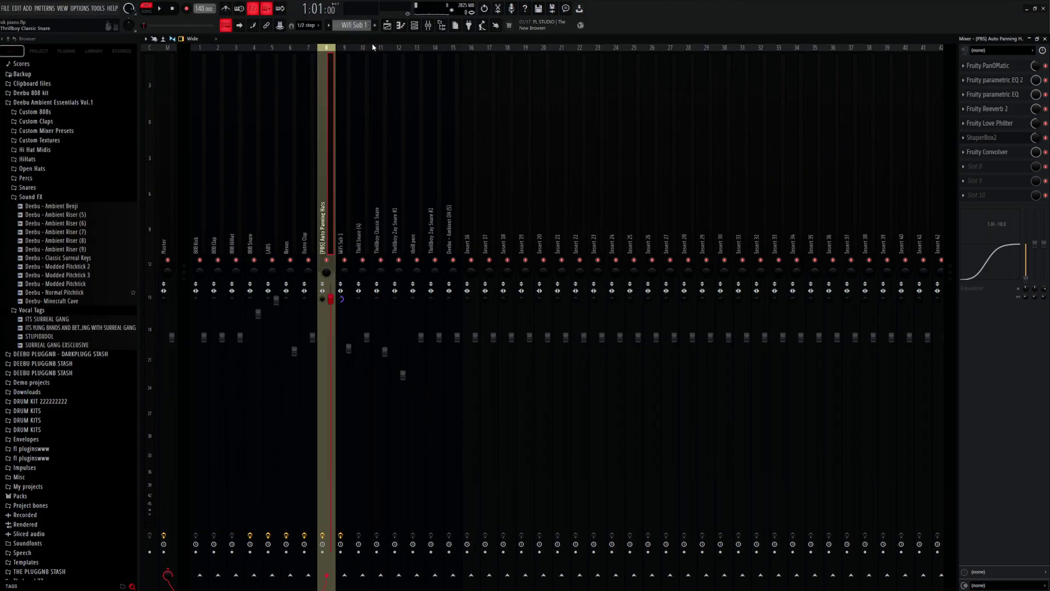
left_click(398, 28)
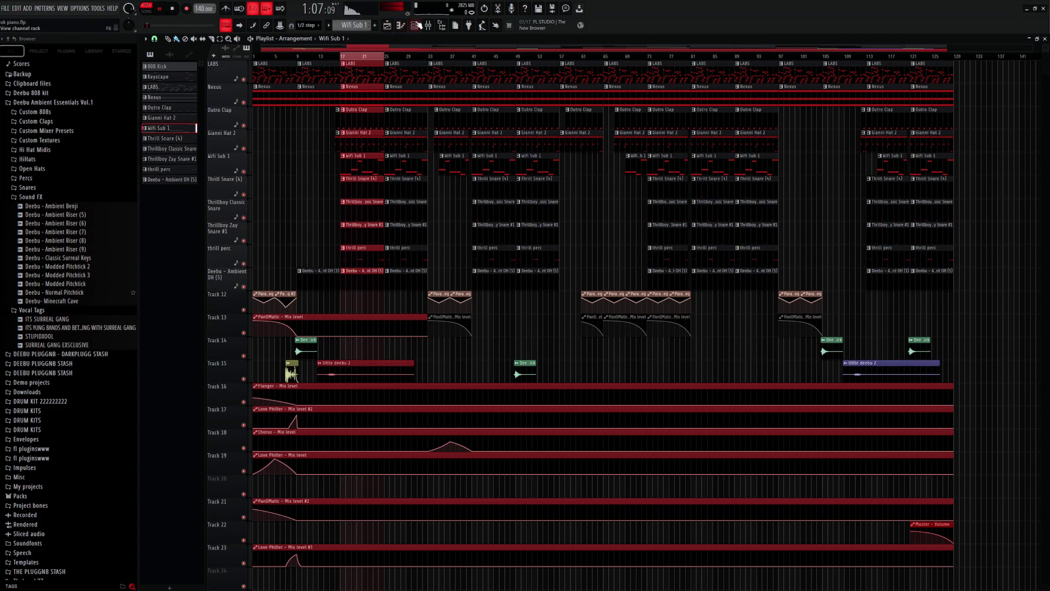
left_click(403, 28)
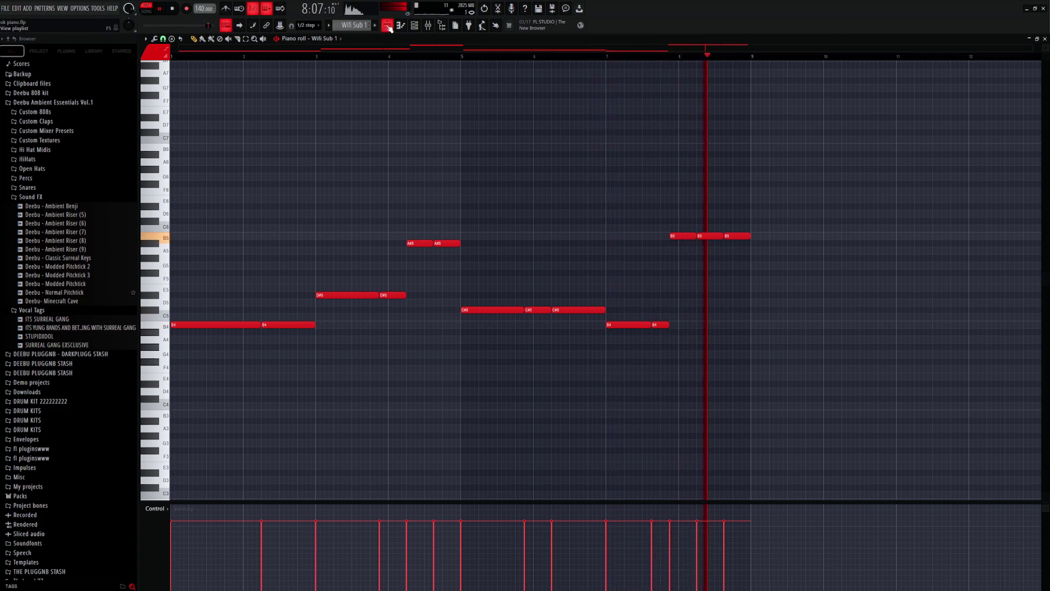
Step: View the Saturn 2 settings on the Wifi Sub 1 mixer insert and close the plugin
left_click(428, 25)
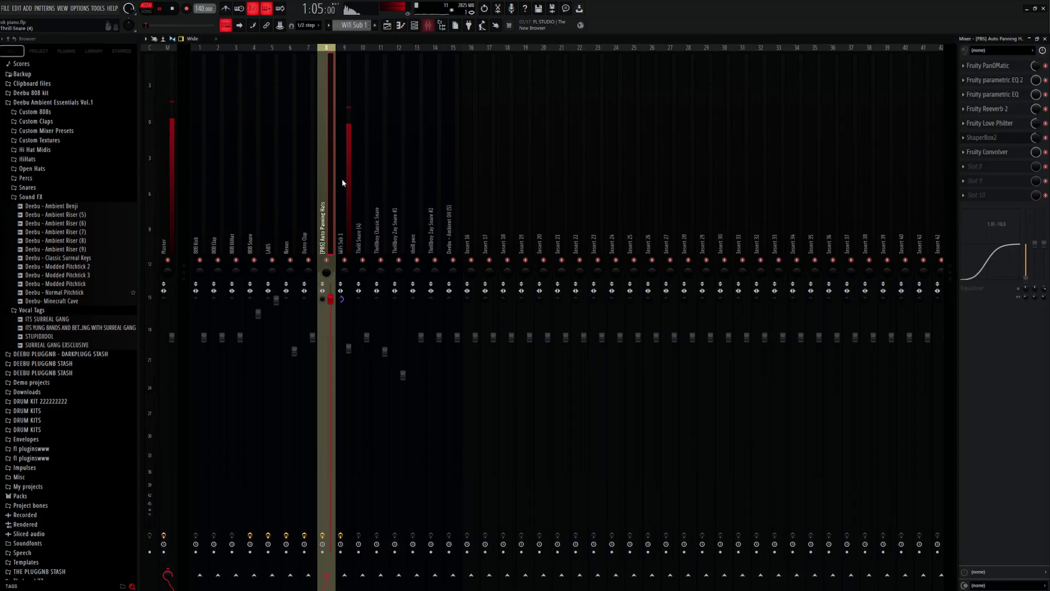
left_click(1013, 65)
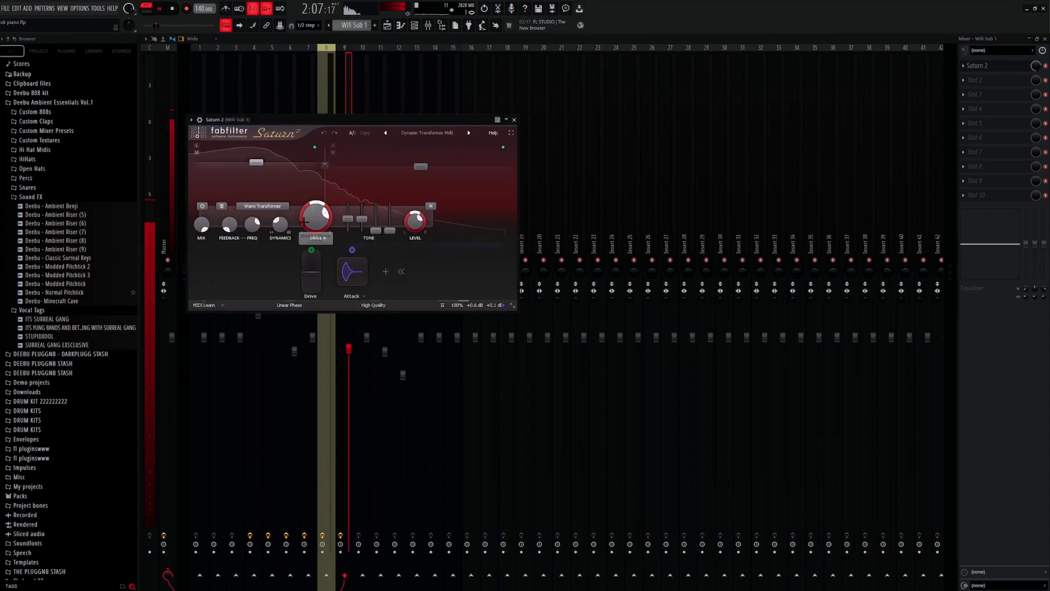
key("Escape")
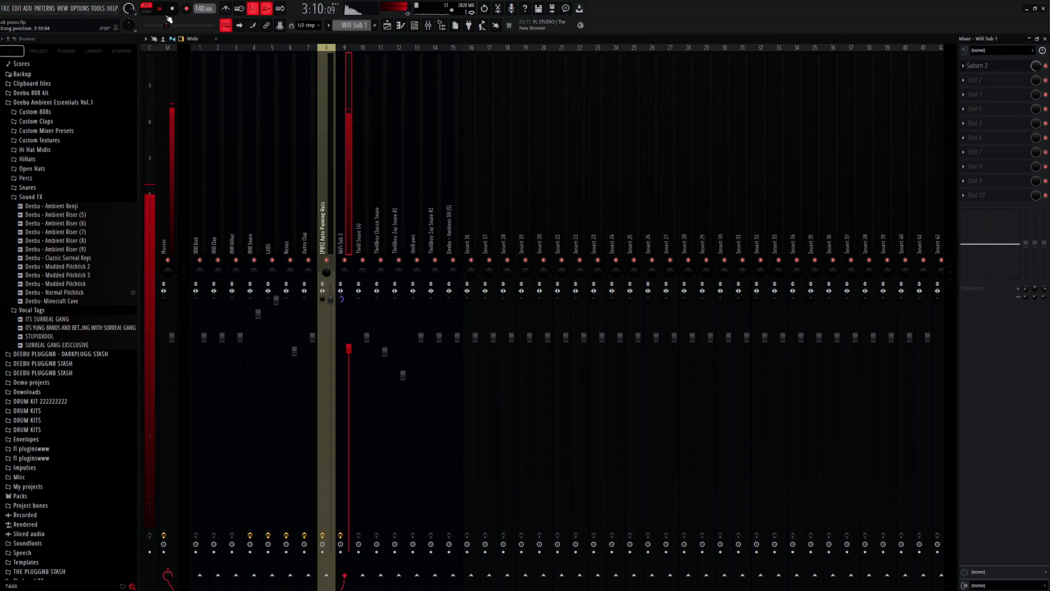
Step: Play the Thrill Snare (4) and Thrillboy Classic Snare patterns in the piano roll, and return to the playlist
left_click(386, 25)
double_click(368, 192)
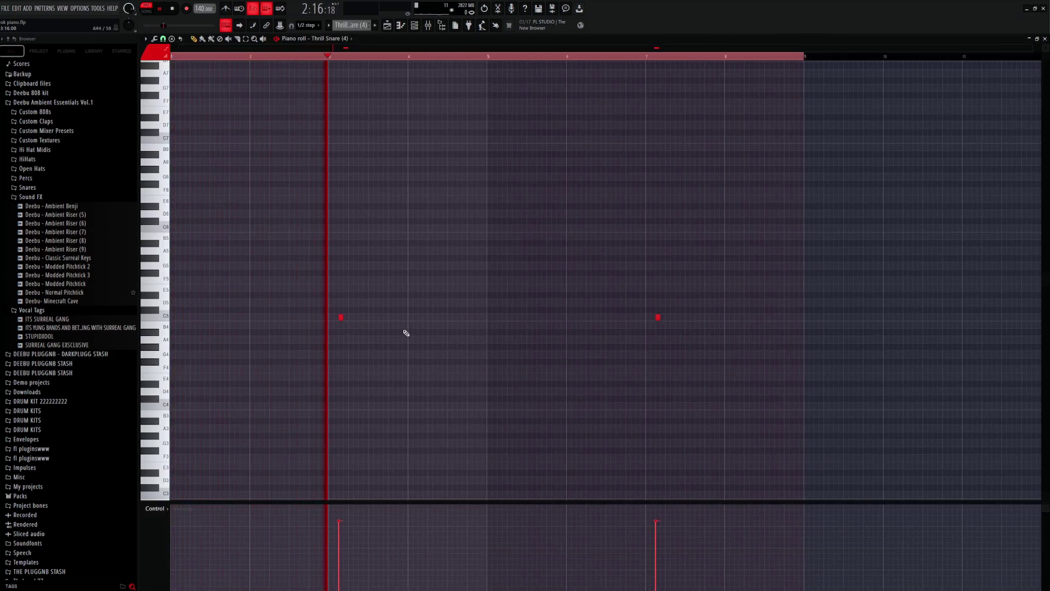
key("F5")
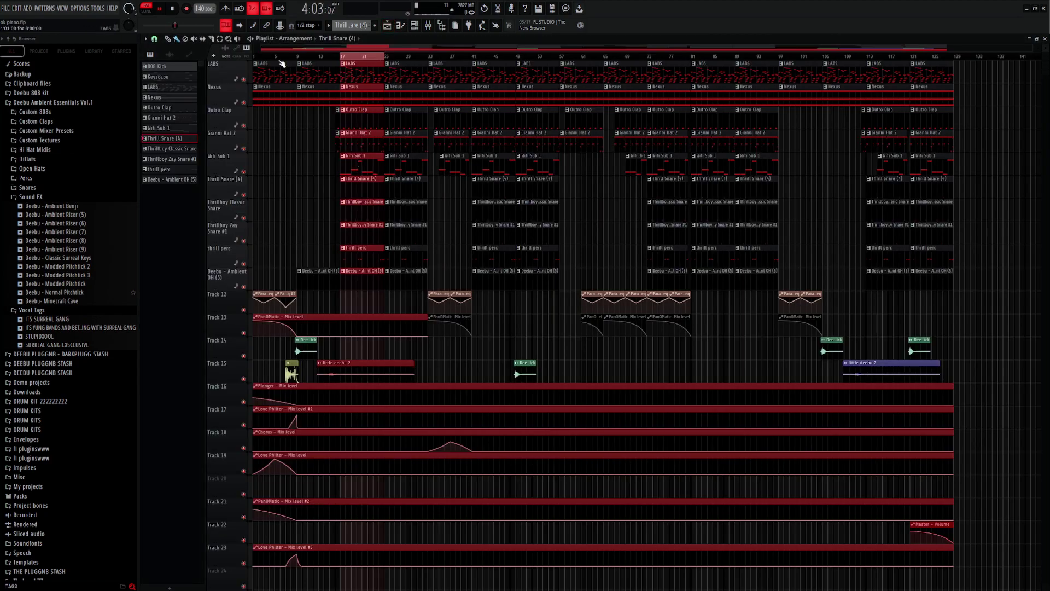
double_click(377, 210)
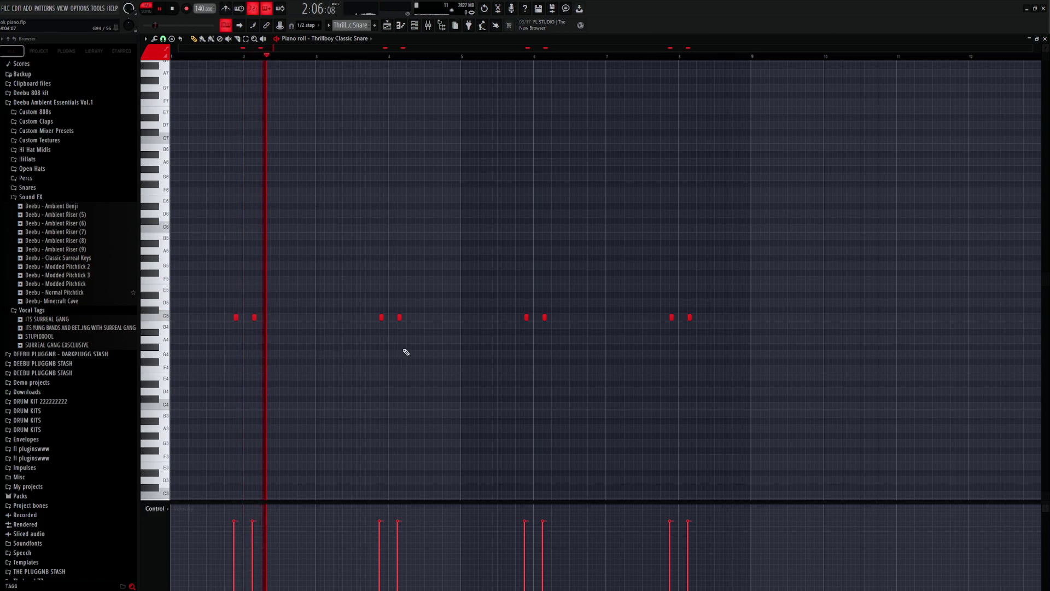
left_click(387, 26)
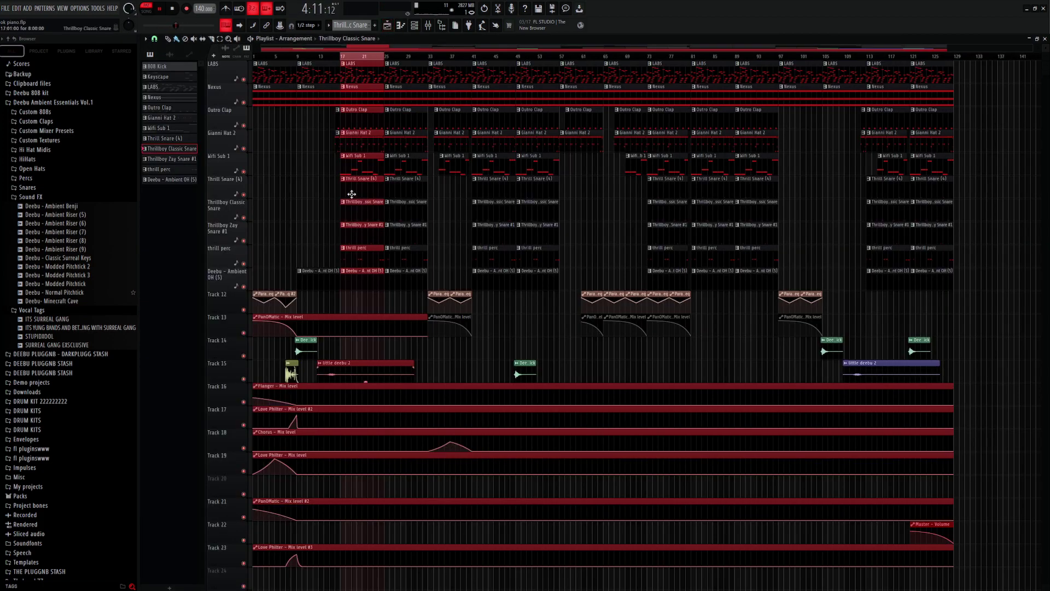
Step: Play the Thrillboy Zay Snare #1 pattern in the piano roll and return to the playlist
double_click(370, 241)
key("space")
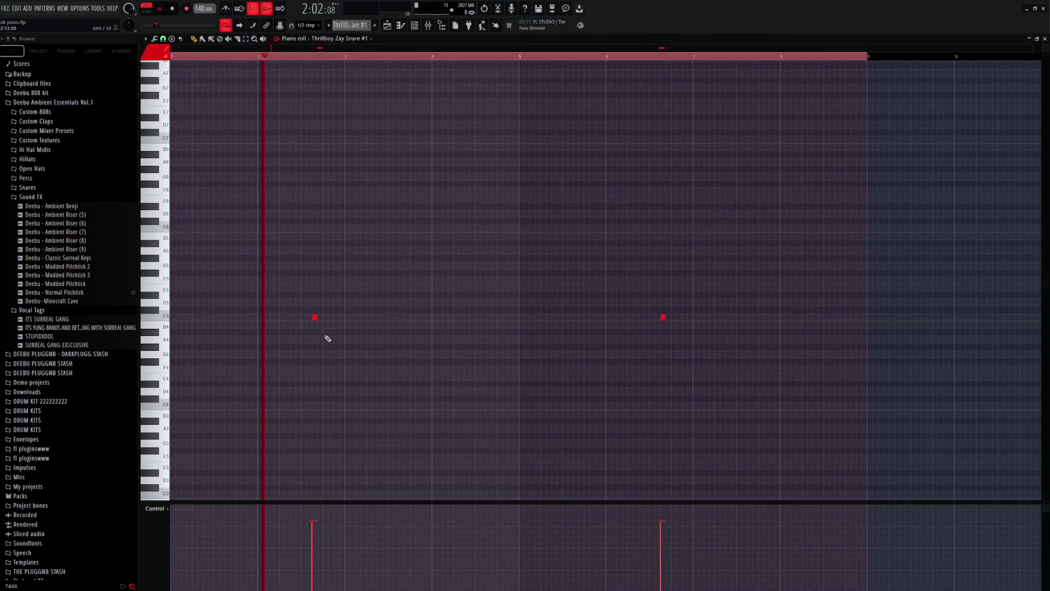
key("space")
left_click(387, 26)
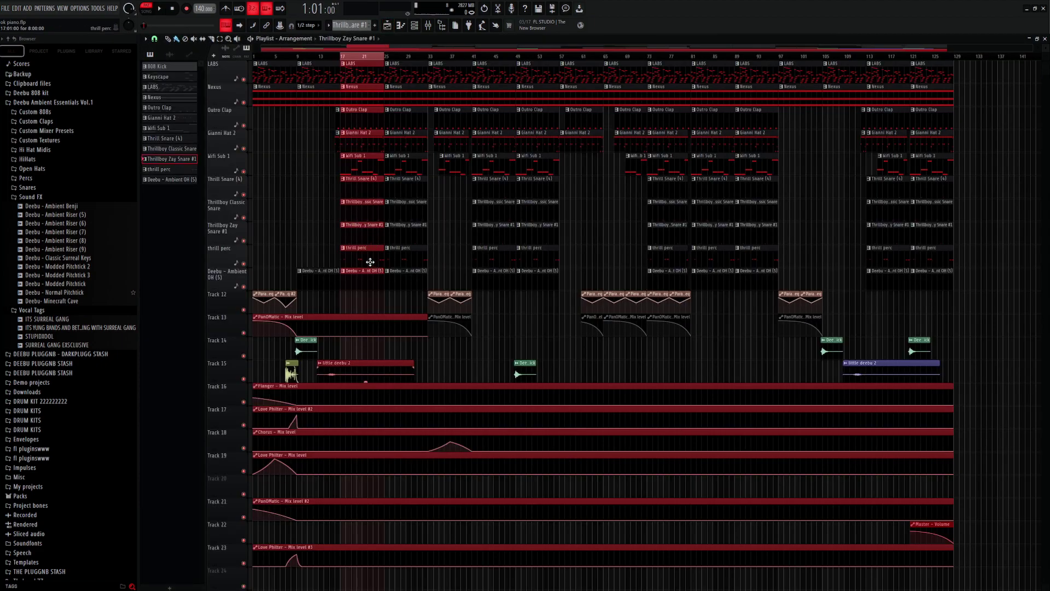
Step: Play the thrill perc pattern in the piano roll and inspect the note pan and note velocity of its first roll
double_click(371, 264)
key("space")
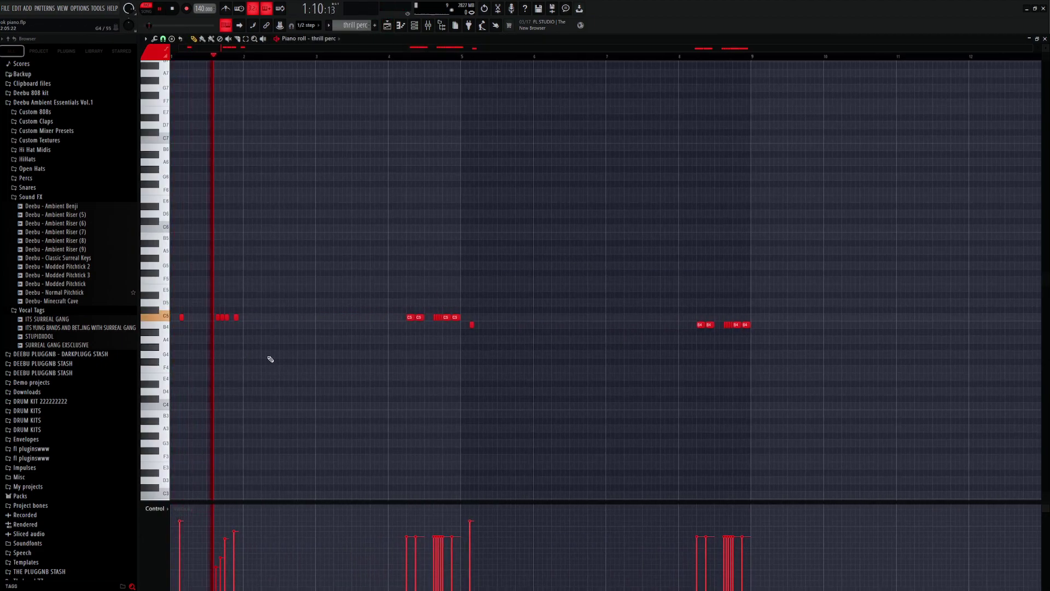
left_click_drag(252, 305, 210, 333)
left_click(156, 510)
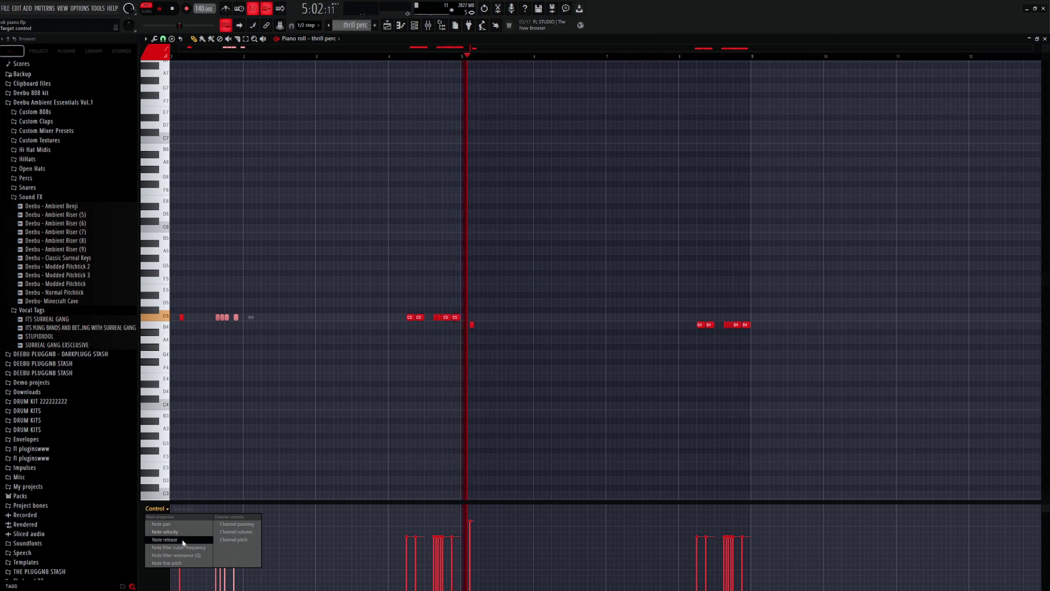
left_click(182, 524)
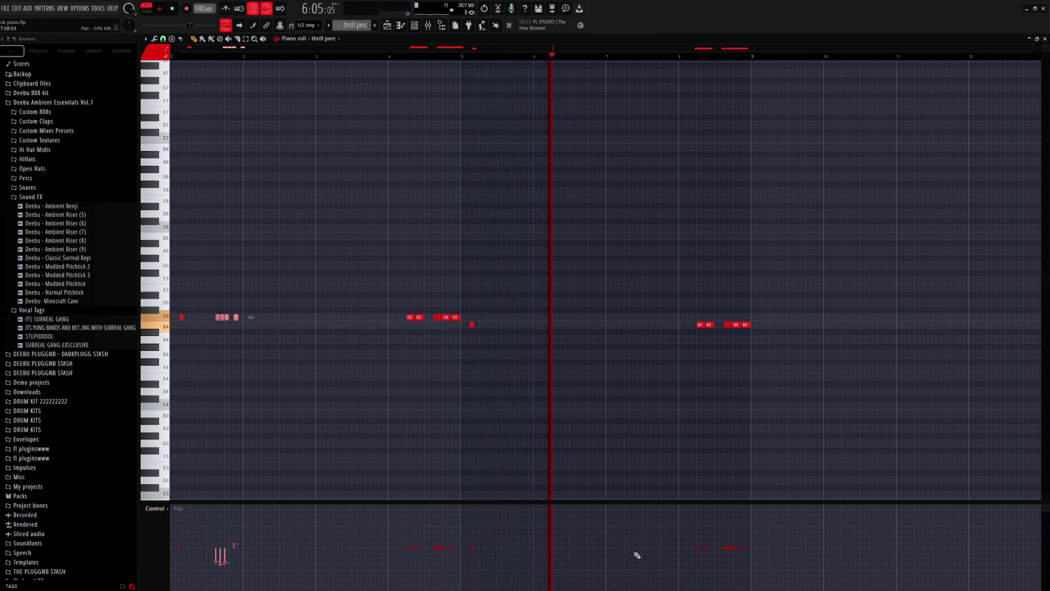
left_click(156, 510)
left_click(176, 535)
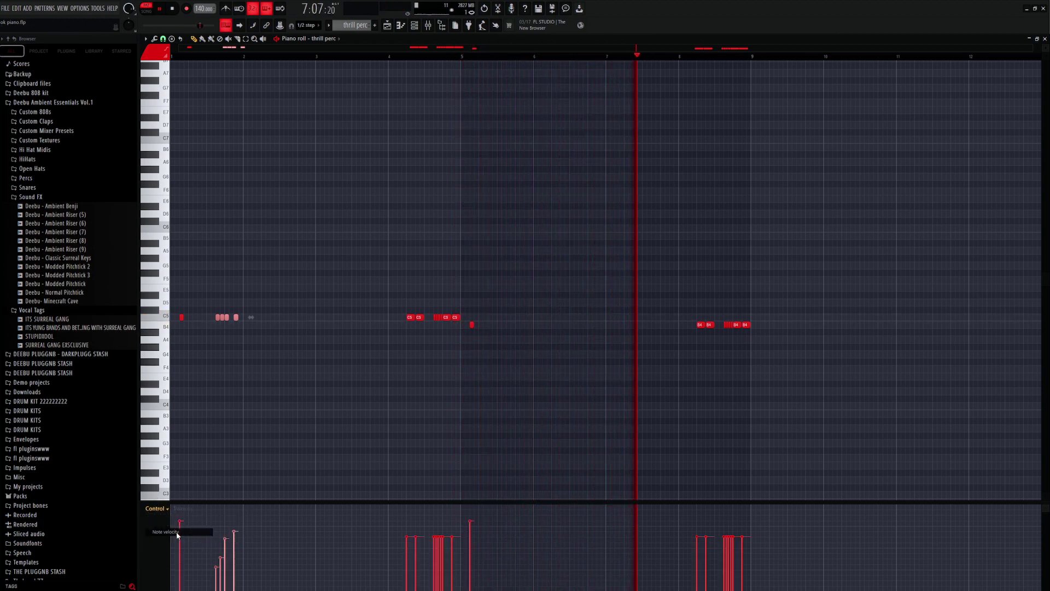
key("F5")
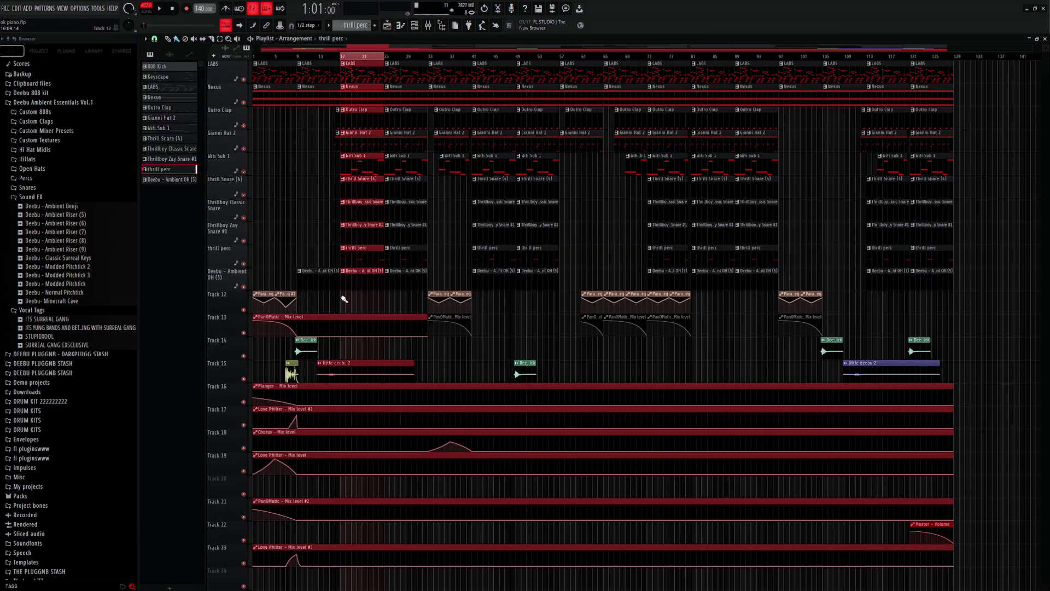
Step: Play the Deebu - Ambient OH (5) pattern in the piano roll and look over the playlist's audio and automation tracks
double_click(351, 276)
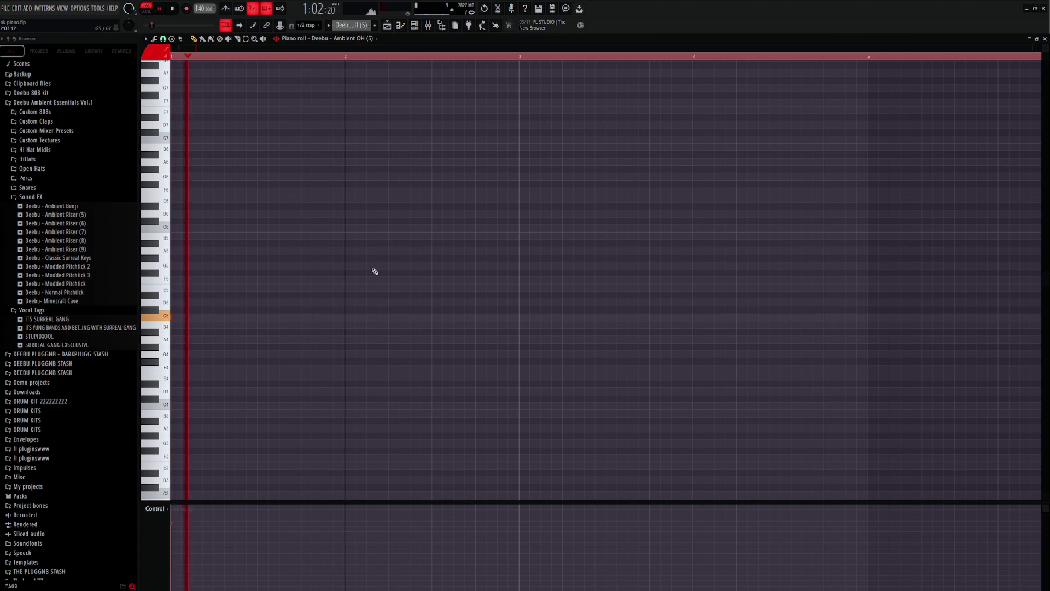
left_click(387, 25)
scroll(409, 340, "down", 2)
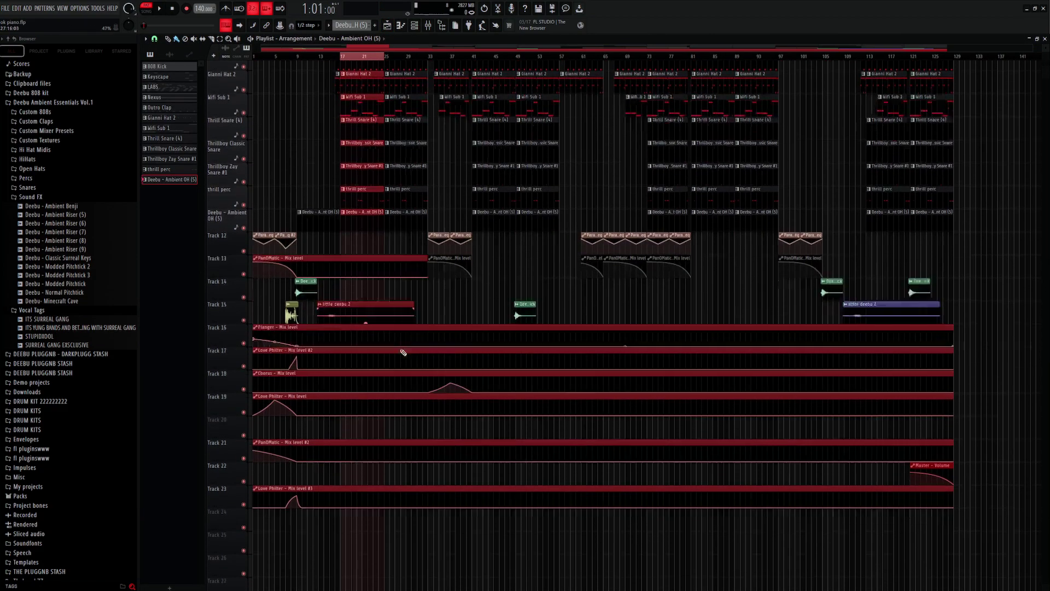
scroll(323, 58, "down", 3)
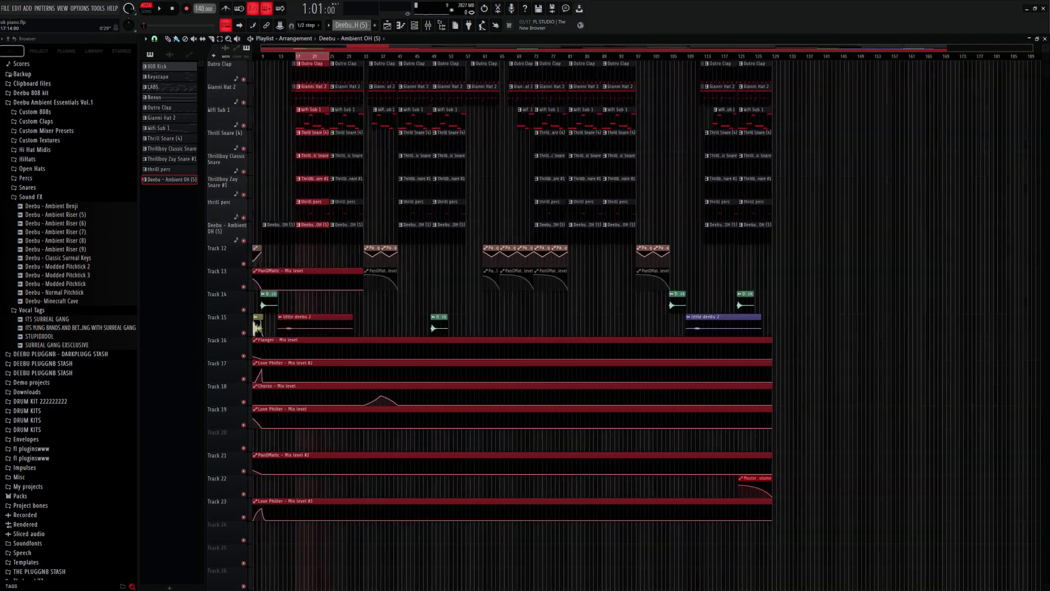
scroll(544, 391, "up", 3)
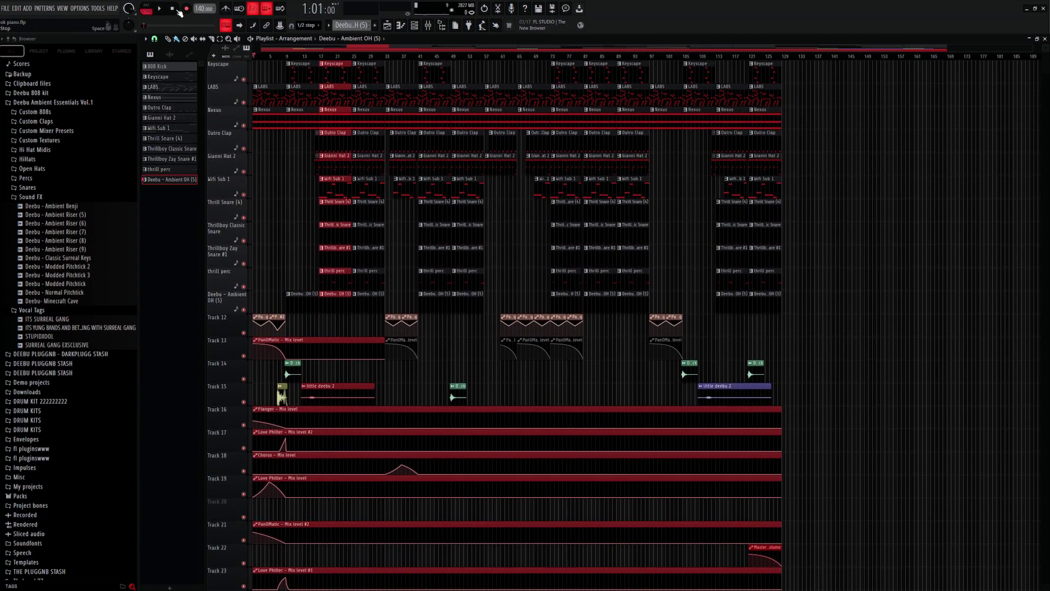
scroll(398, 286, "down", 6)
scroll(398, 286, "up", 6)
Step: Select the Auto Panning Hats insert in the mixer and return to the playlist
left_click(428, 25)
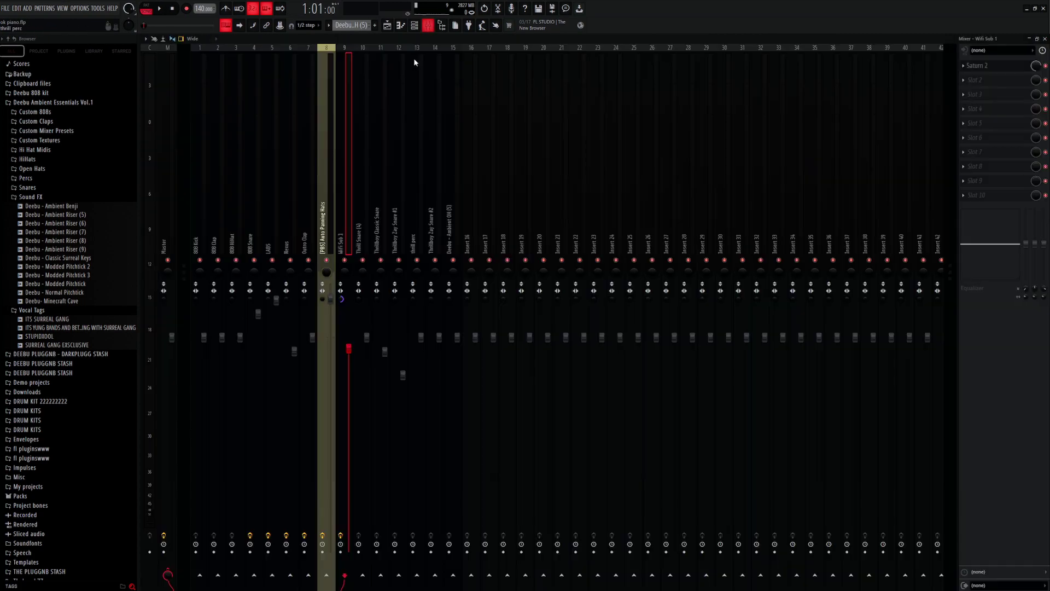
left_click(334, 221)
left_click(387, 25)
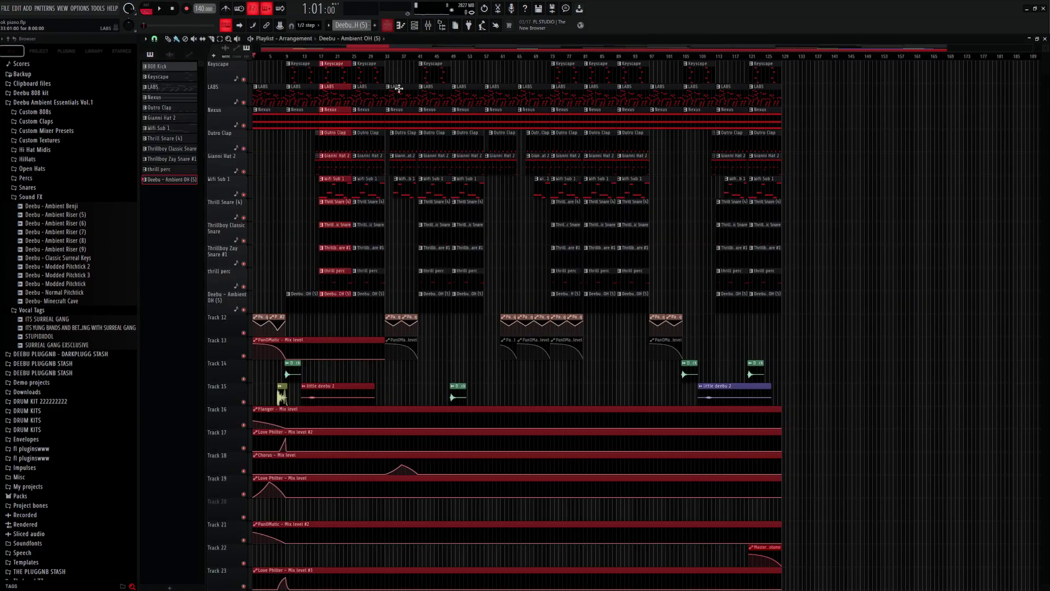
Step: Play the song from the start and examine the effect automation clips on tracks 12 to 23 across the arrangement
scroll(357, 252, "down", 7)
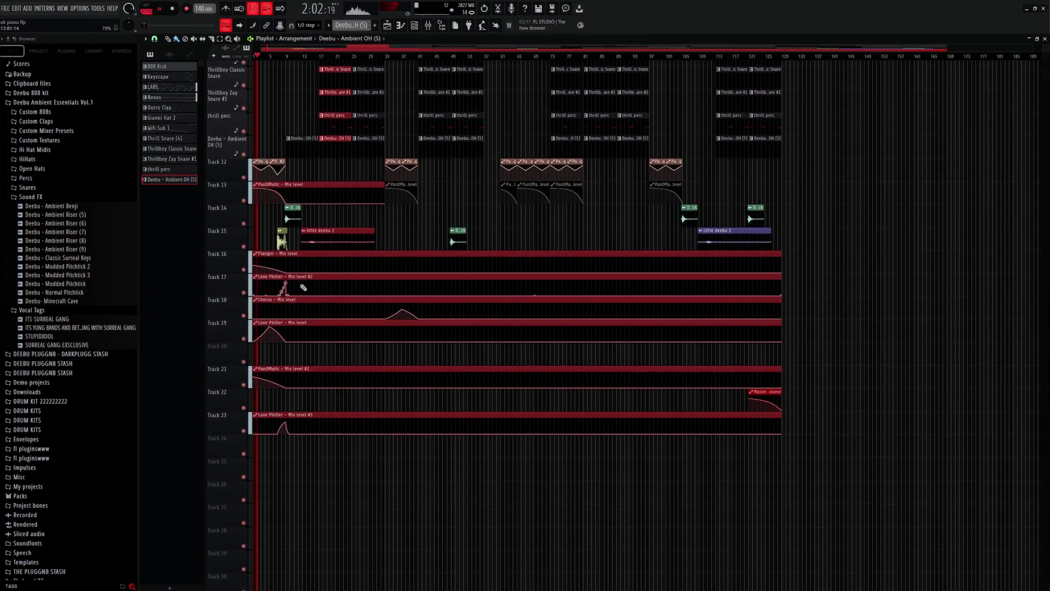
scroll(288, 351, "up", 4, "ctrl")
scroll(321, 351, "up", 1, "ctrl")
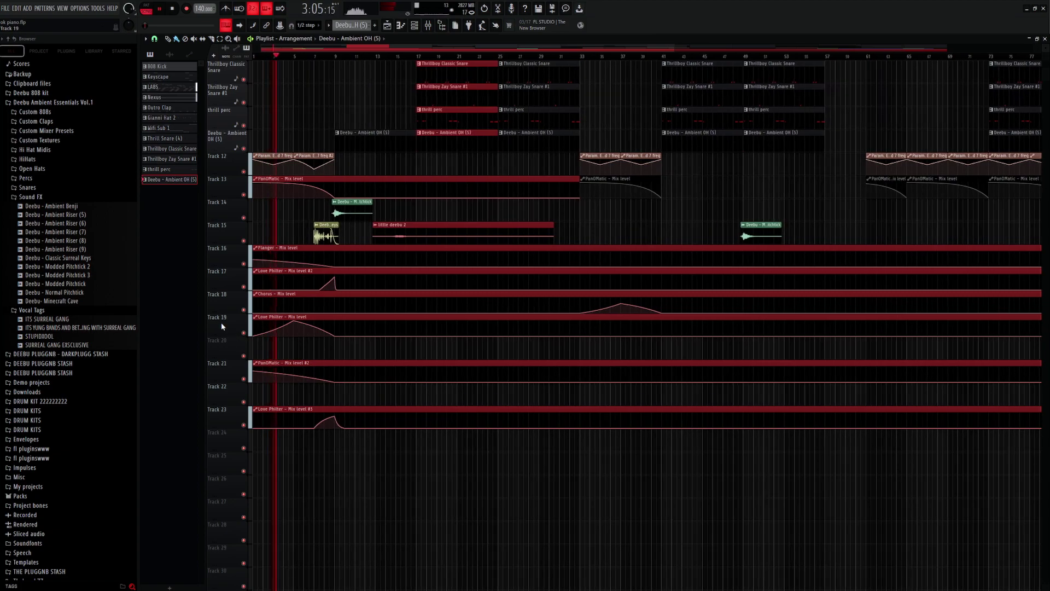
left_click_drag(221, 321, 221, 325)
scroll(312, 351, "up", 7)
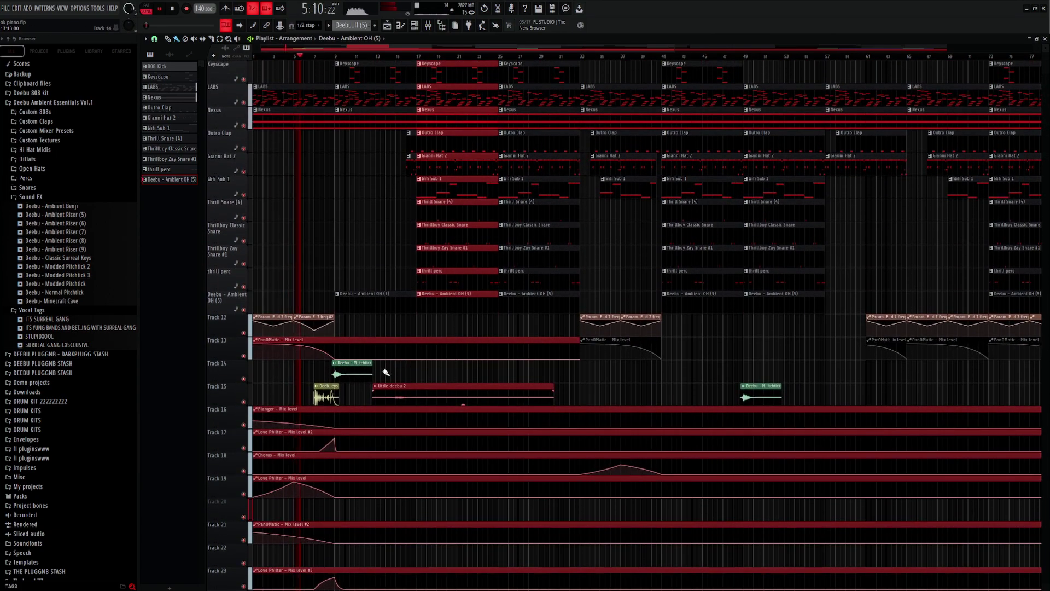
scroll(383, 374, "down", 3)
scroll(457, 375, "down", 4)
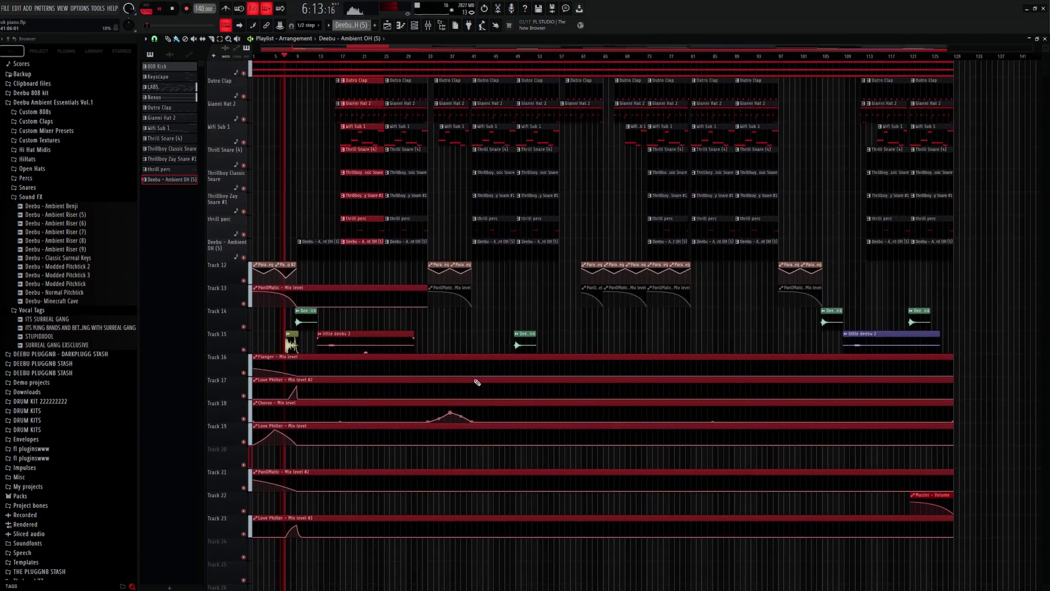
scroll(306, 364, "up", 2)
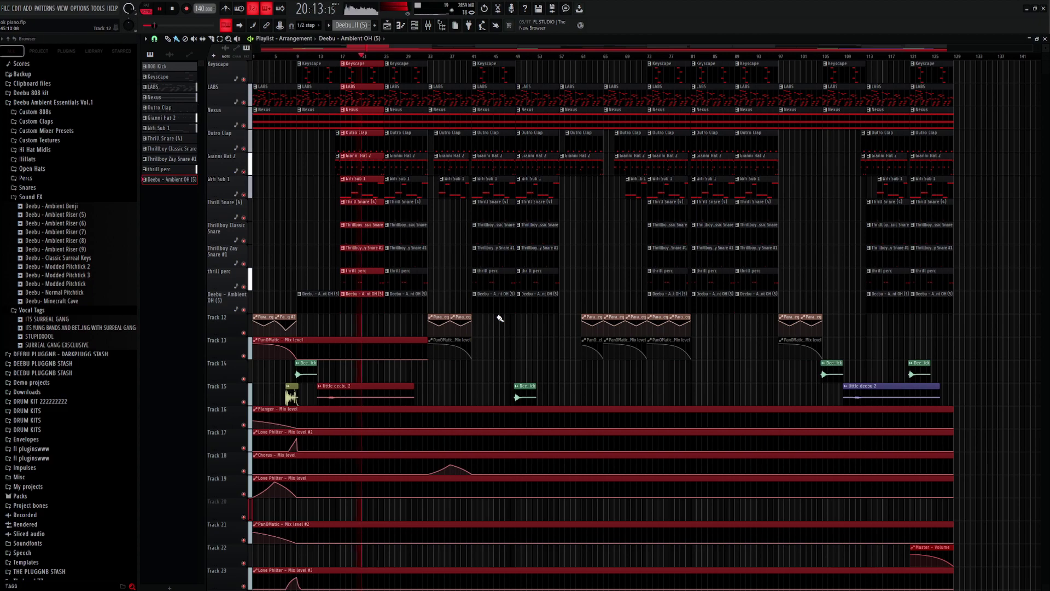
Step: View the Fruity soft clipper on the Master mixer track during playback, and close its window
key("F9")
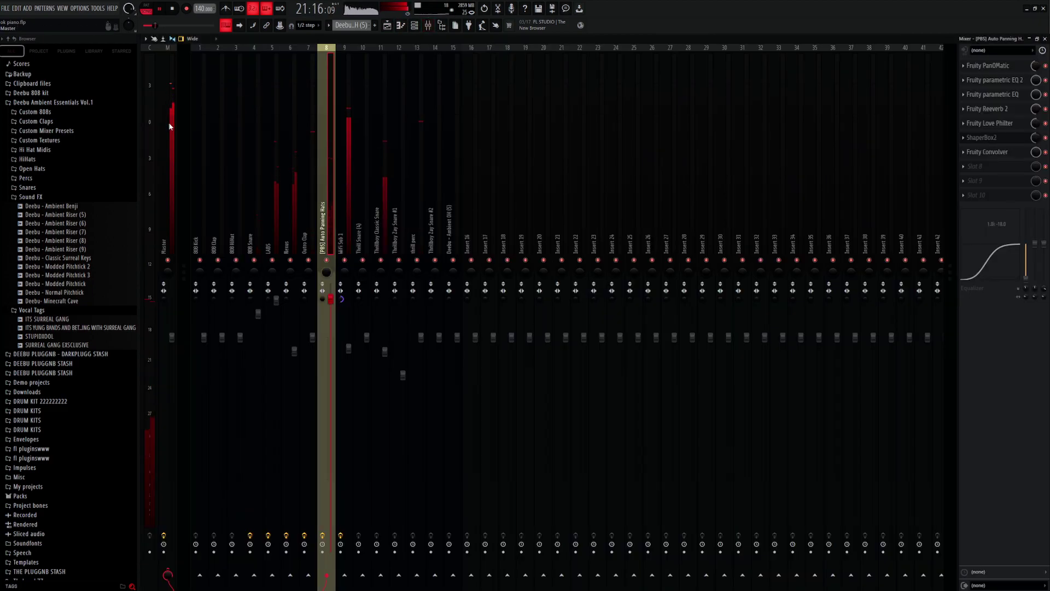
left_click(170, 126)
left_click(1013, 182)
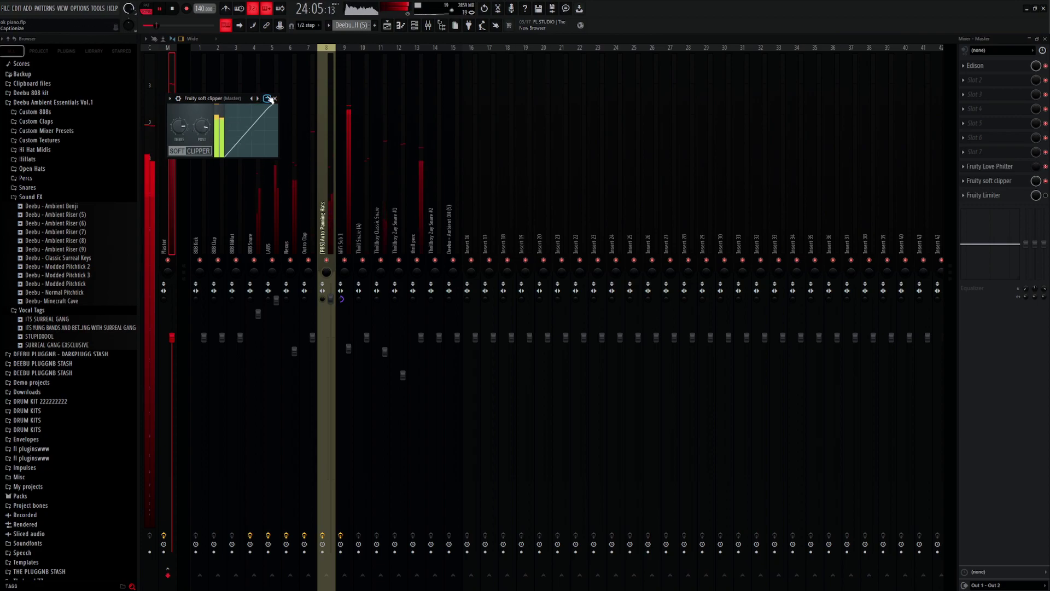
left_click(387, 25)
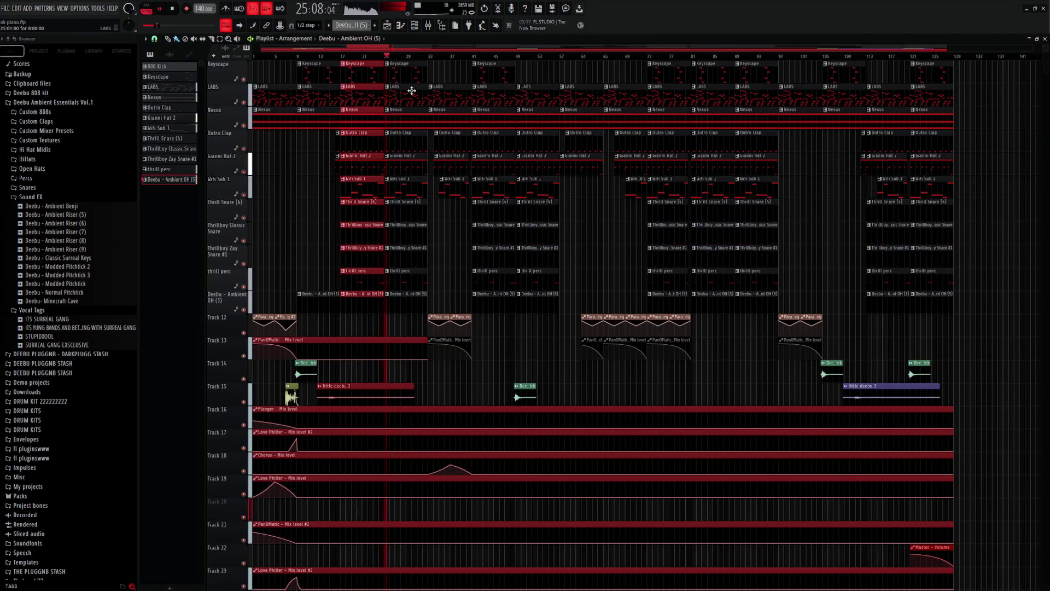
key("F9")
left_click(1012, 181)
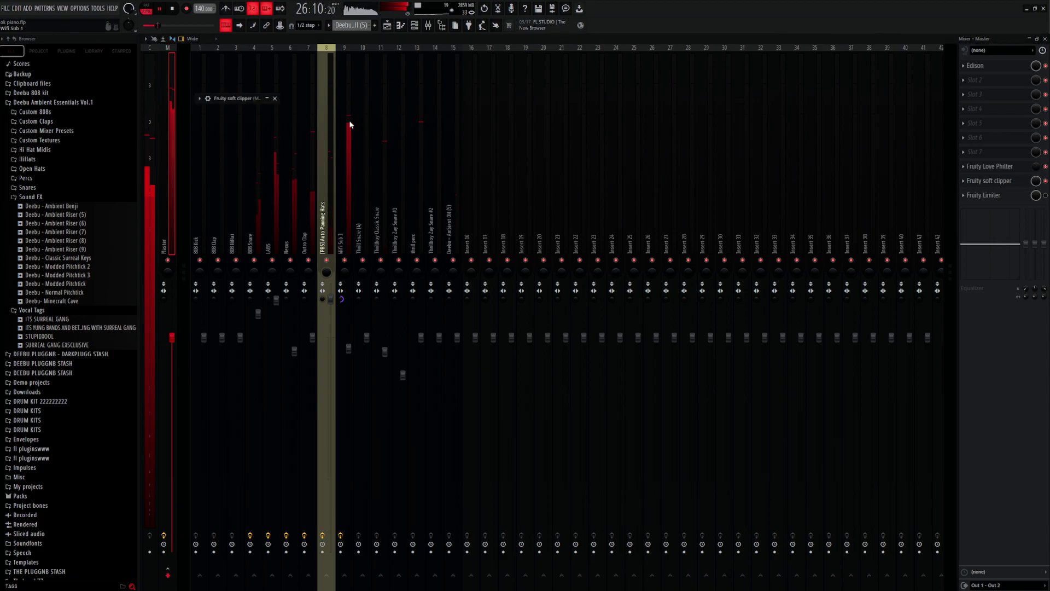
left_click(270, 98)
left_click(275, 99)
Step: Return to the playlist and look over the full arrangement while the song plays
left_click(389, 26)
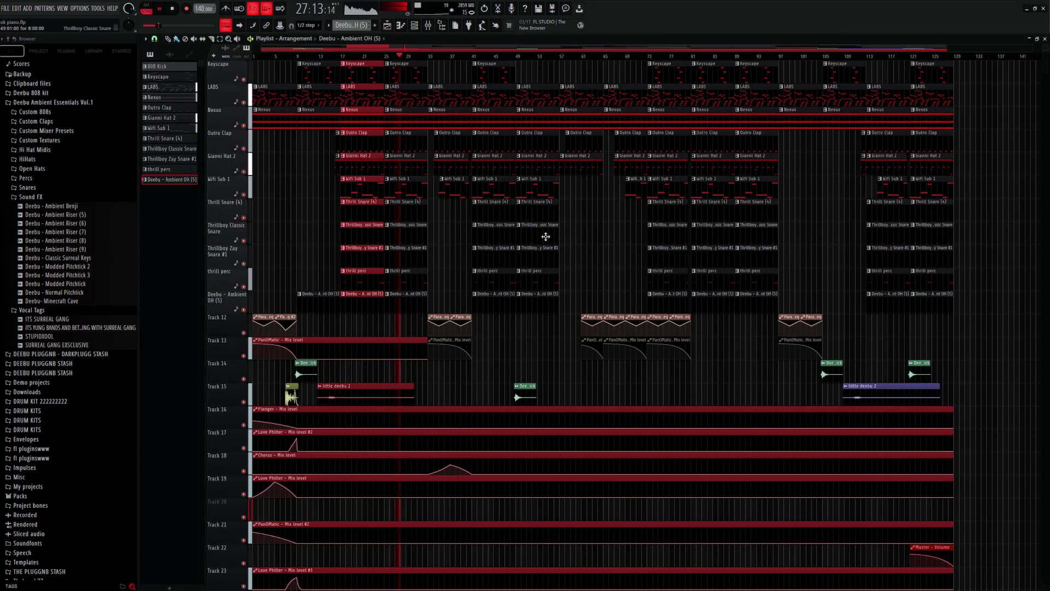
scroll(548, 254, "down", 1)
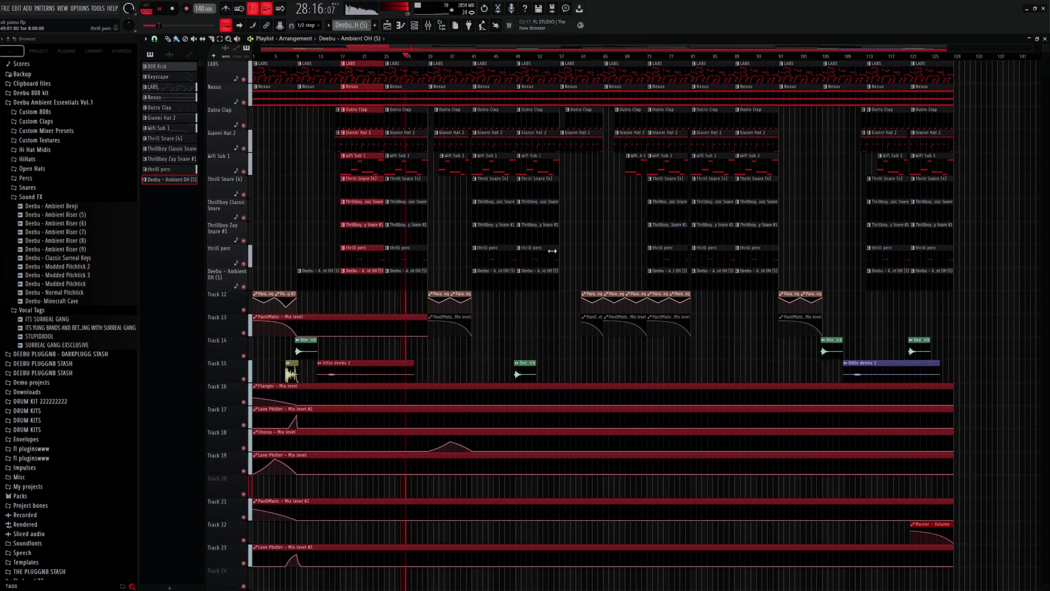
scroll(550, 251, "up", 1)
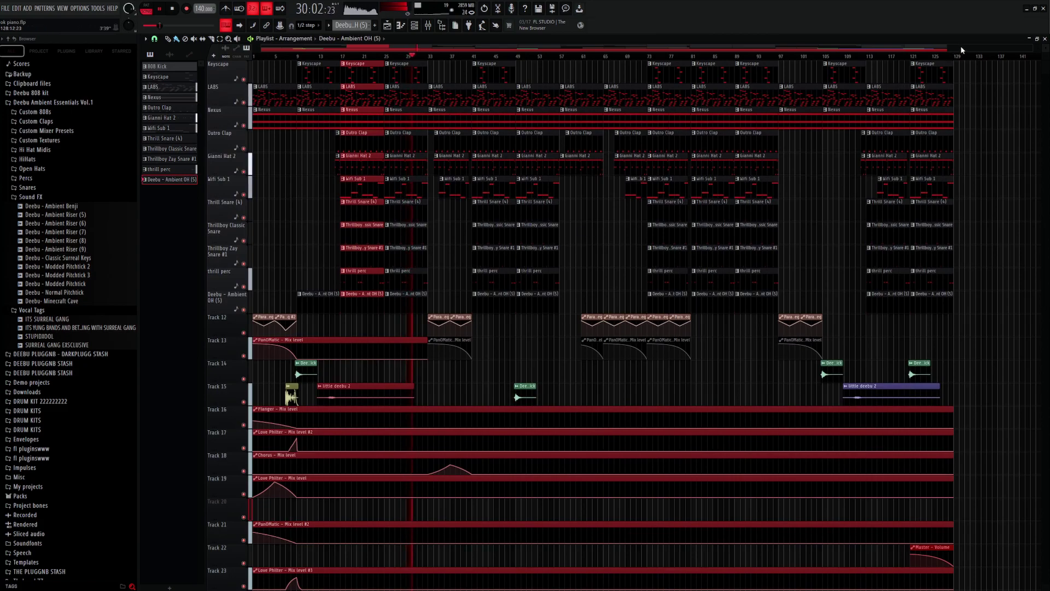
Step: Clear the selection of clips and bars in the playlist while the song plays
scroll(753, 200, "up", 2)
scroll(754, 201, "down", 2)
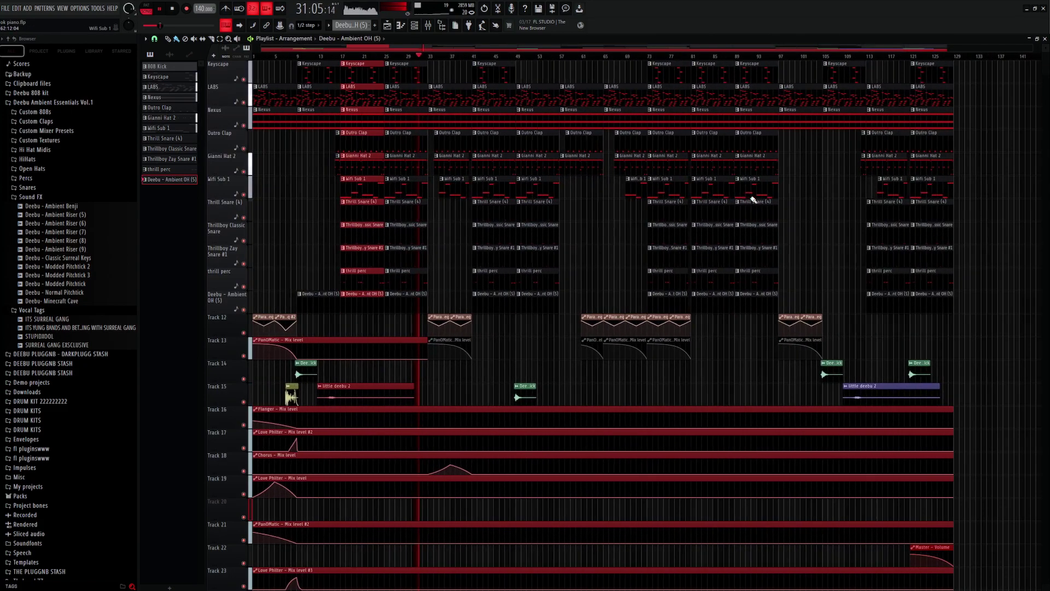
scroll(741, 198, "down", 3)
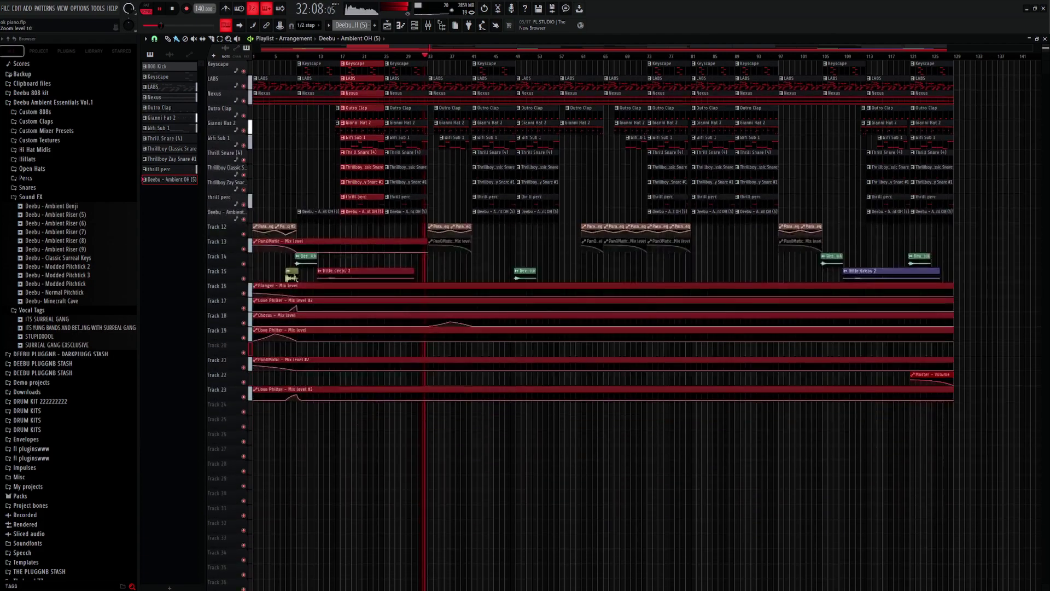
scroll(741, 204, "down", 2)
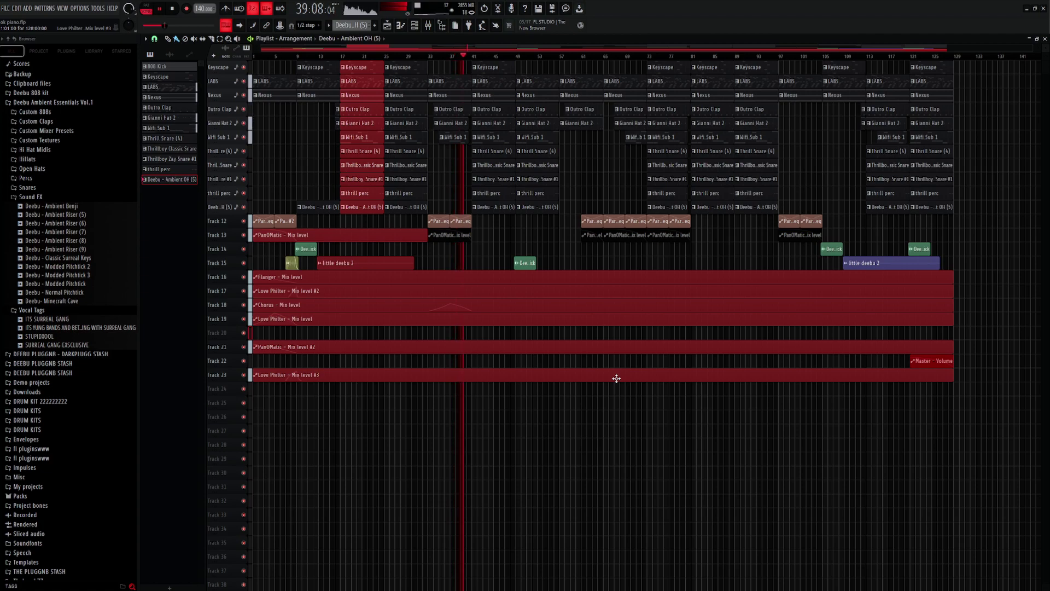
left_click(661, 444)
right_click(679, 445)
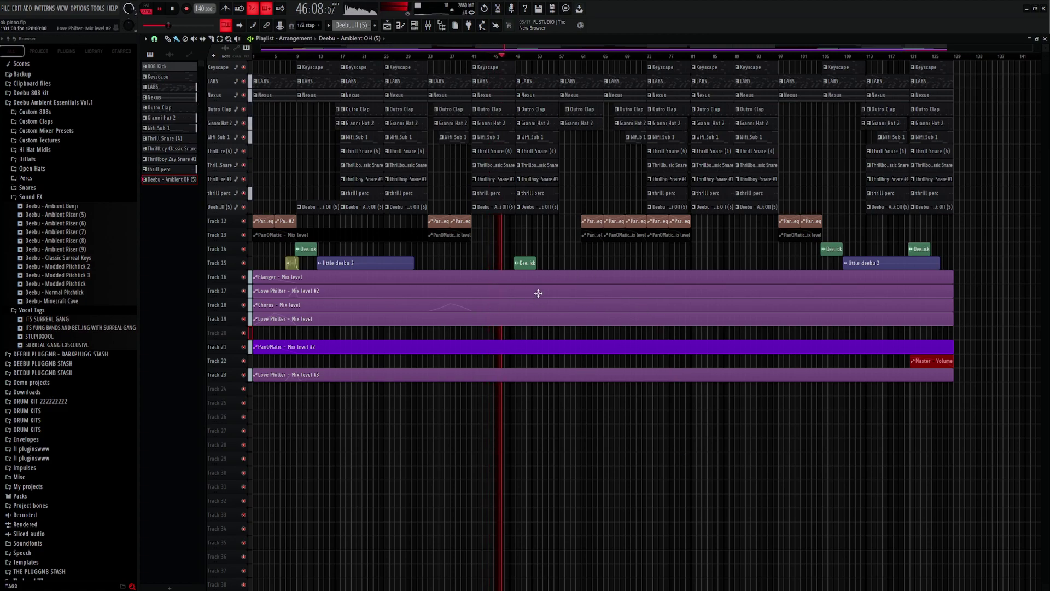
Step: Examine the Deebu - Modded Pitchtick sample on track 15 up close, and return to the overview of the whole arrangement
scroll(520, 299, "up", 5)
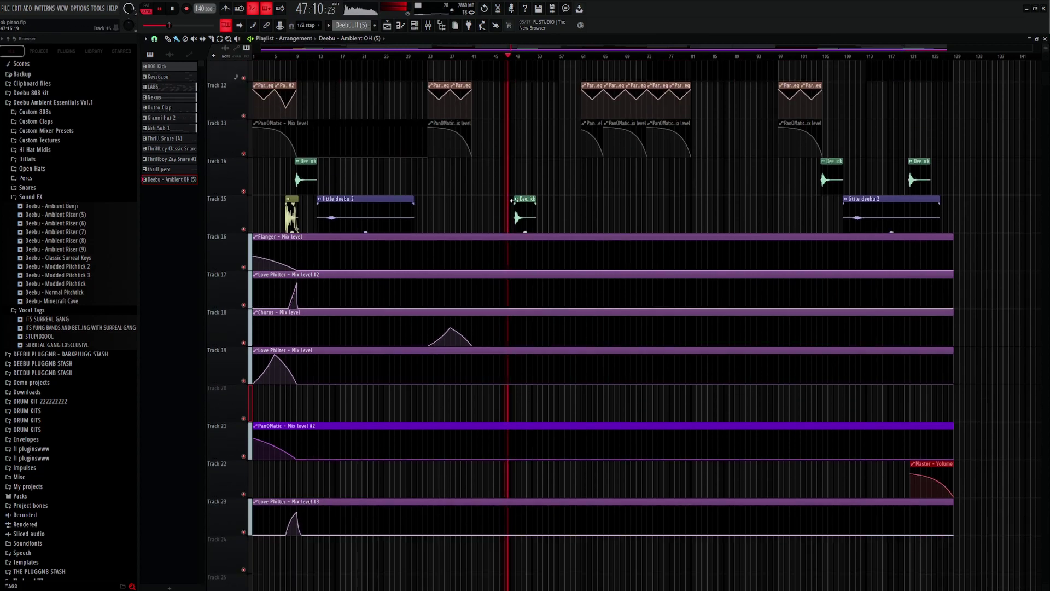
scroll(514, 213, "up", 5)
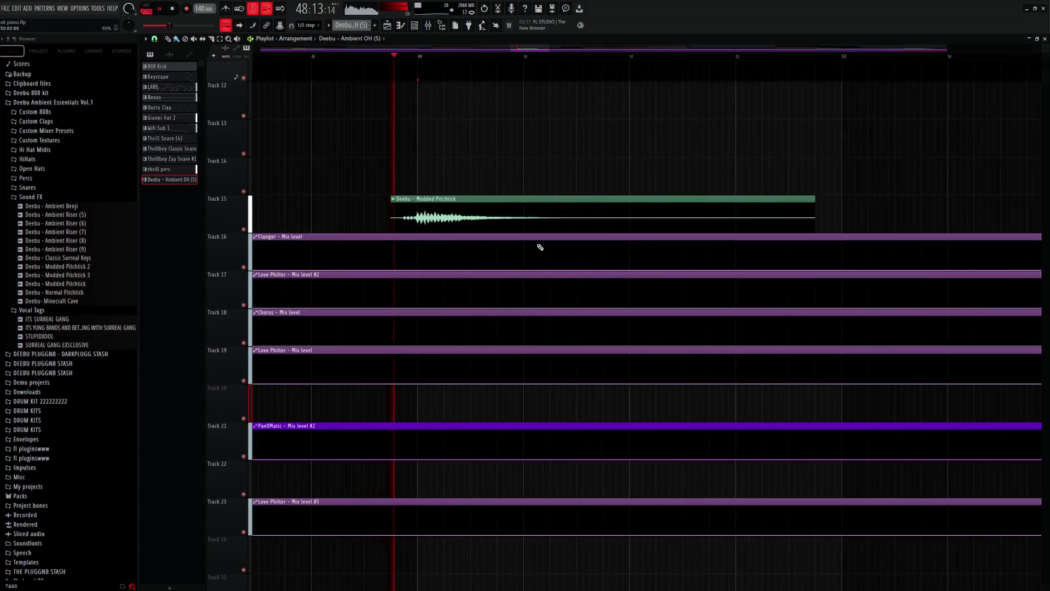
scroll(572, 260, "down", 4)
scroll(572, 261, "down", 5)
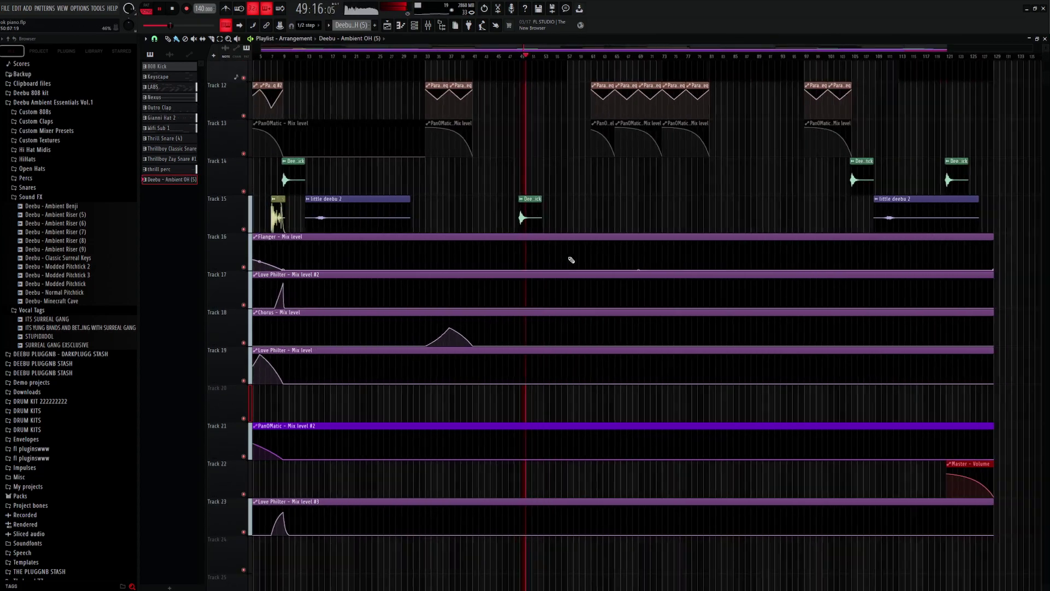
scroll(572, 260, "down", 4)
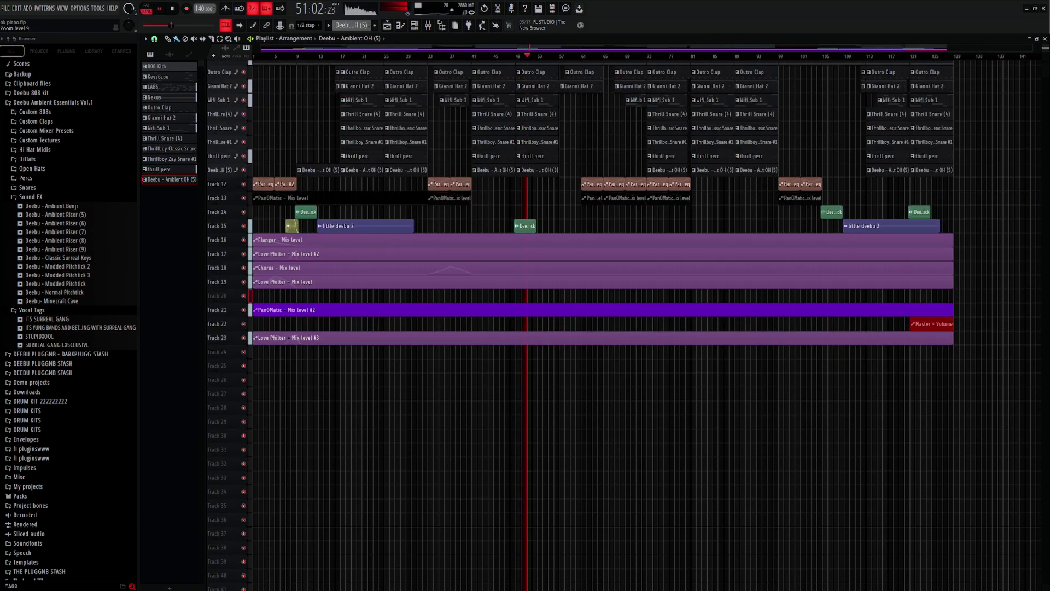
scroll(583, 269, "down", 2)
scroll(583, 268, "up", 1)
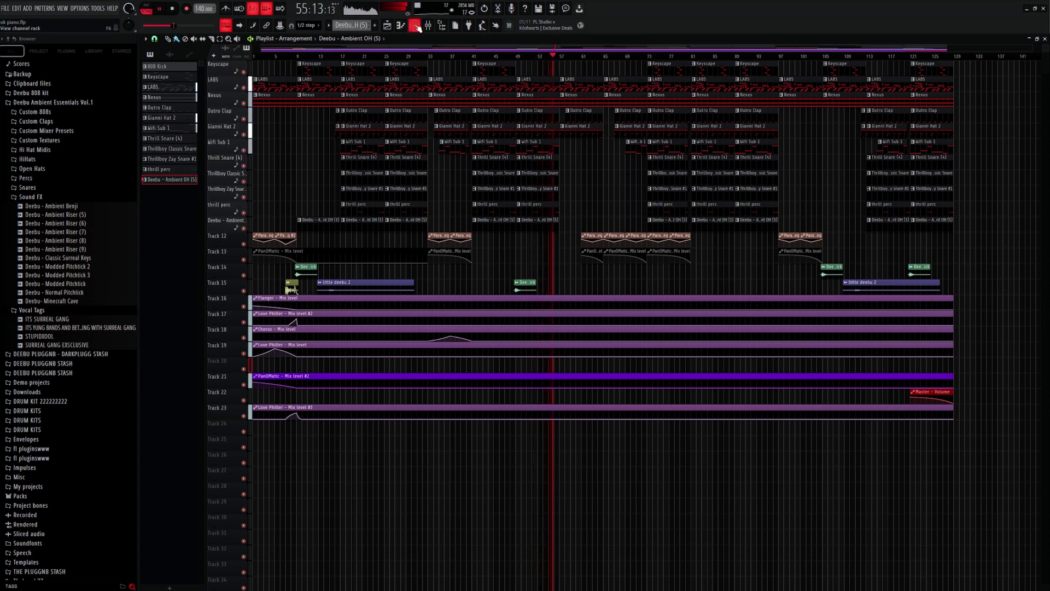
Step: Show the channel rack, view the preset loaded in the LABS instrument, and return to the rack
key("F6")
left_click(373, 269)
left_click(383, 280)
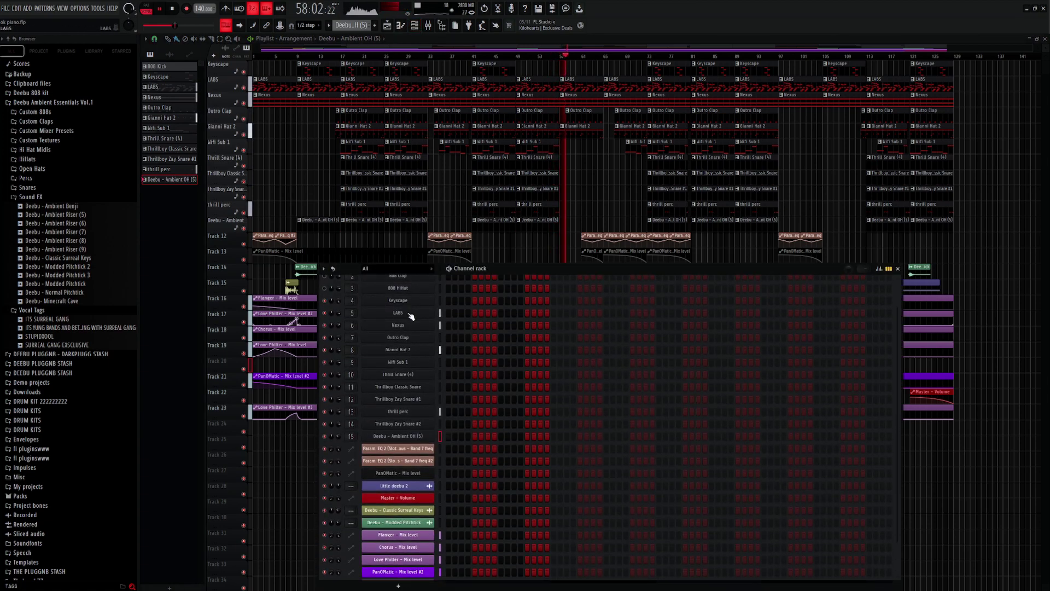
left_click(407, 315)
left_click(365, 168)
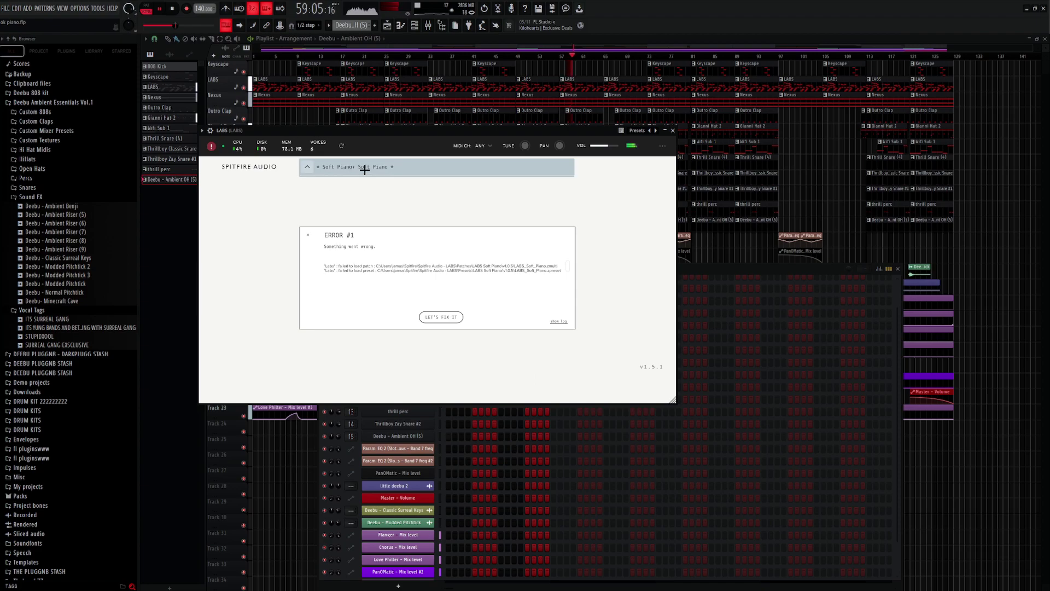
left_click(757, 272)
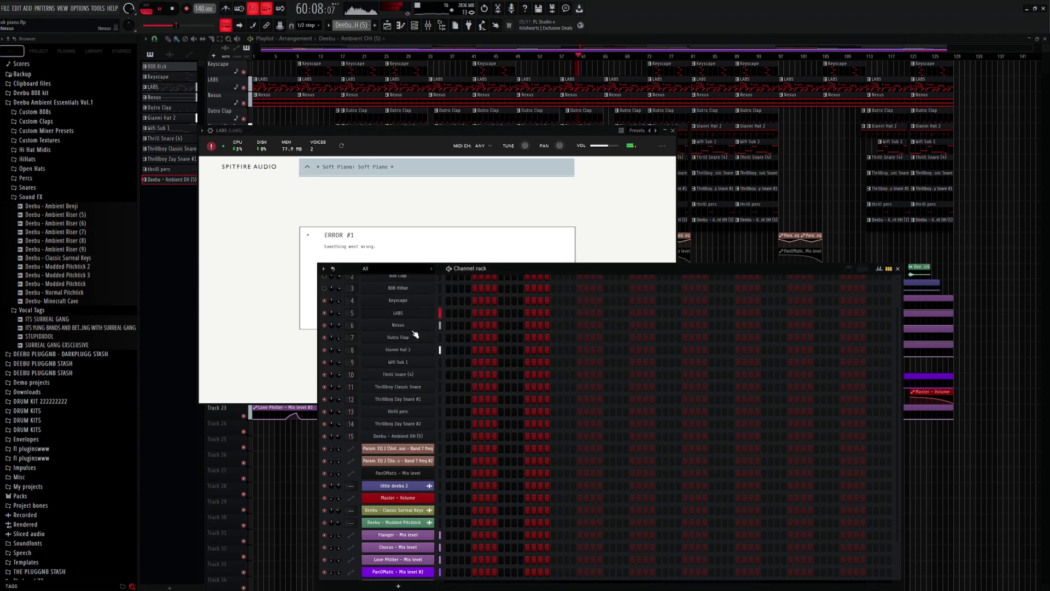
Step: View the presets loaded in the Nexus and Keyscape instruments from the channel rack
left_click(416, 325)
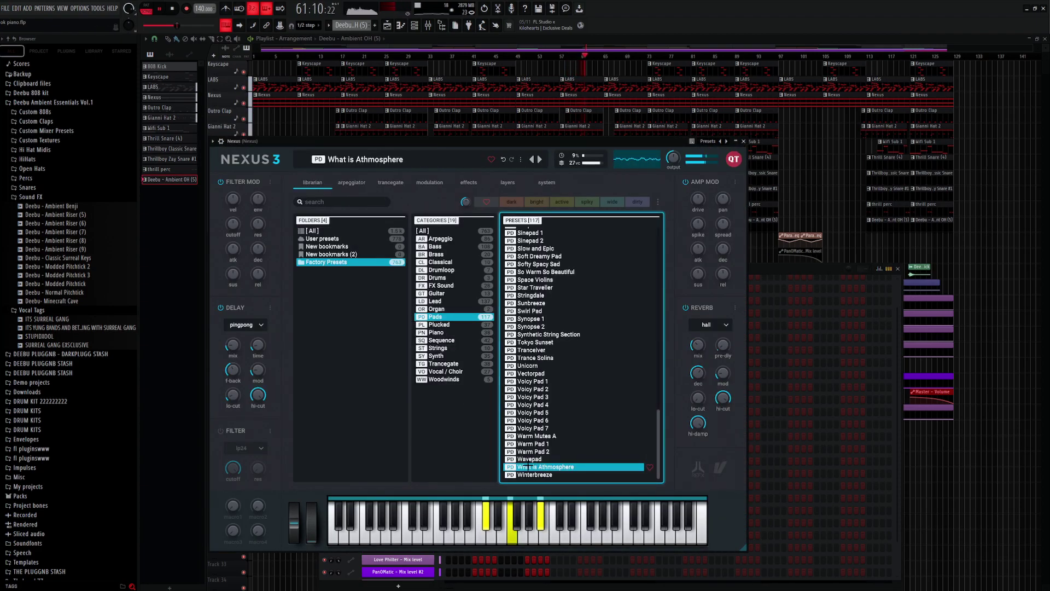
left_click(765, 277)
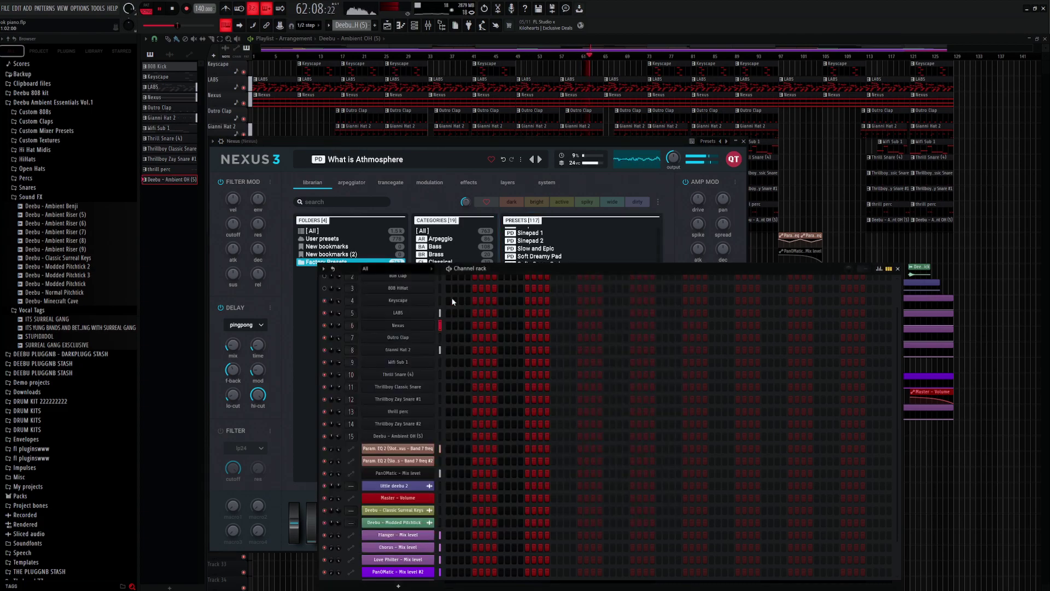
left_click(418, 303)
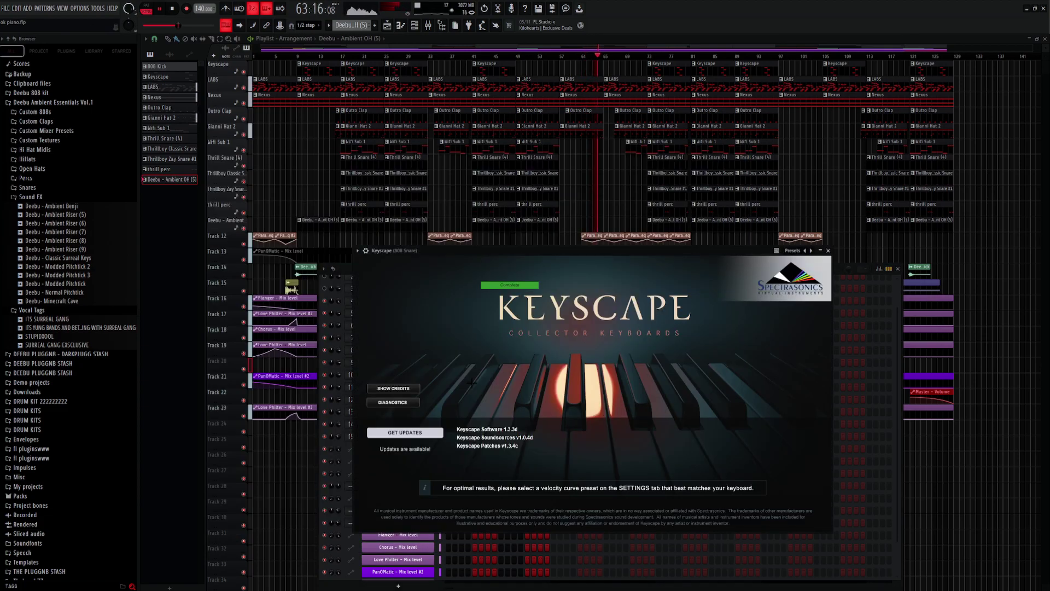
left_click(604, 306)
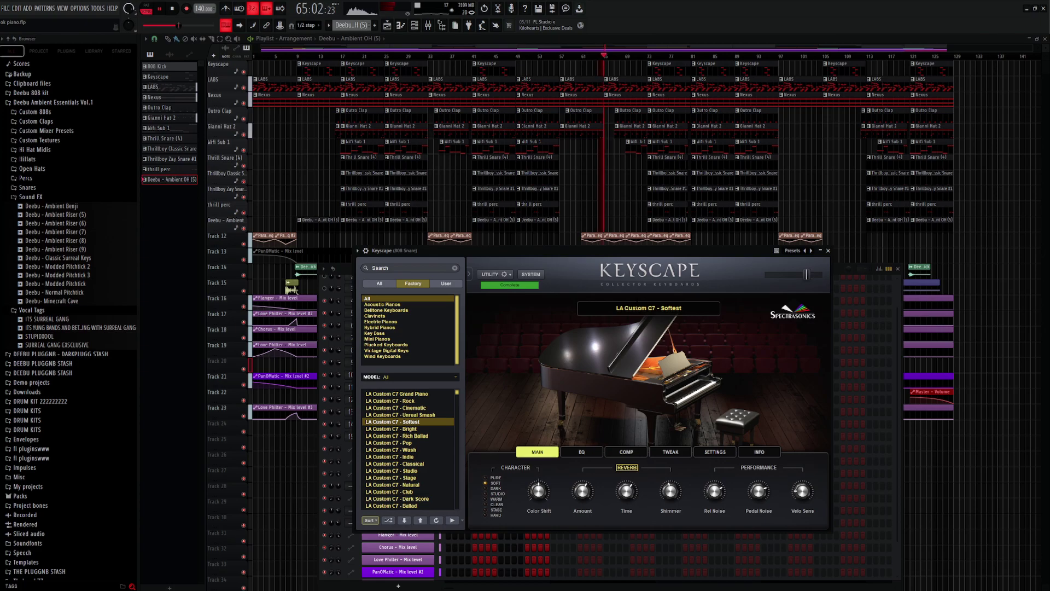
Step: Look over the rest of the arrangement in the playlist, and open the Windows Start menu
left_click(612, 48)
left_click_drag(622, 49, 701, 50)
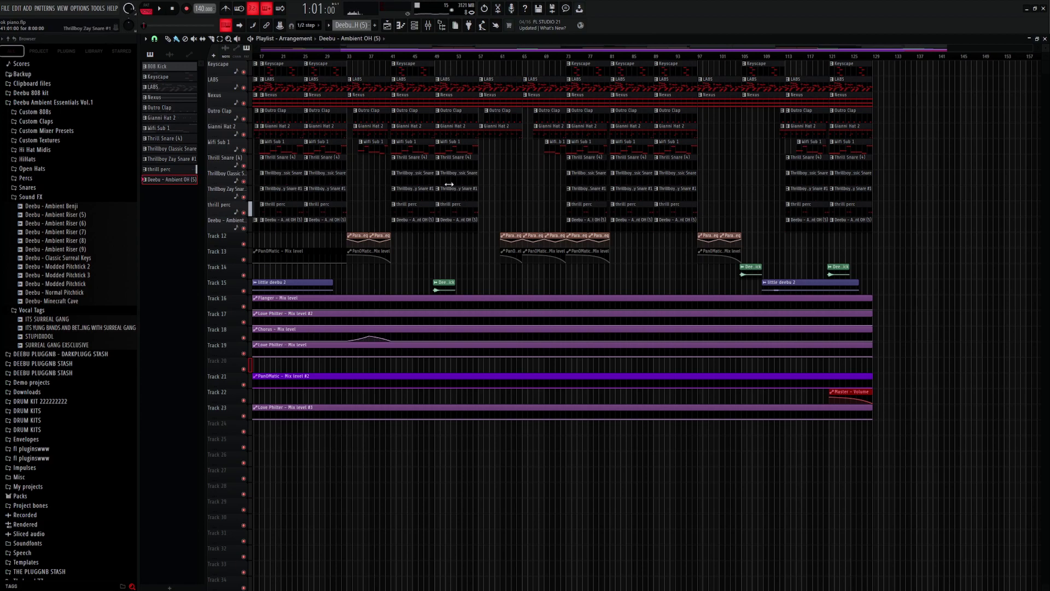
key("super")
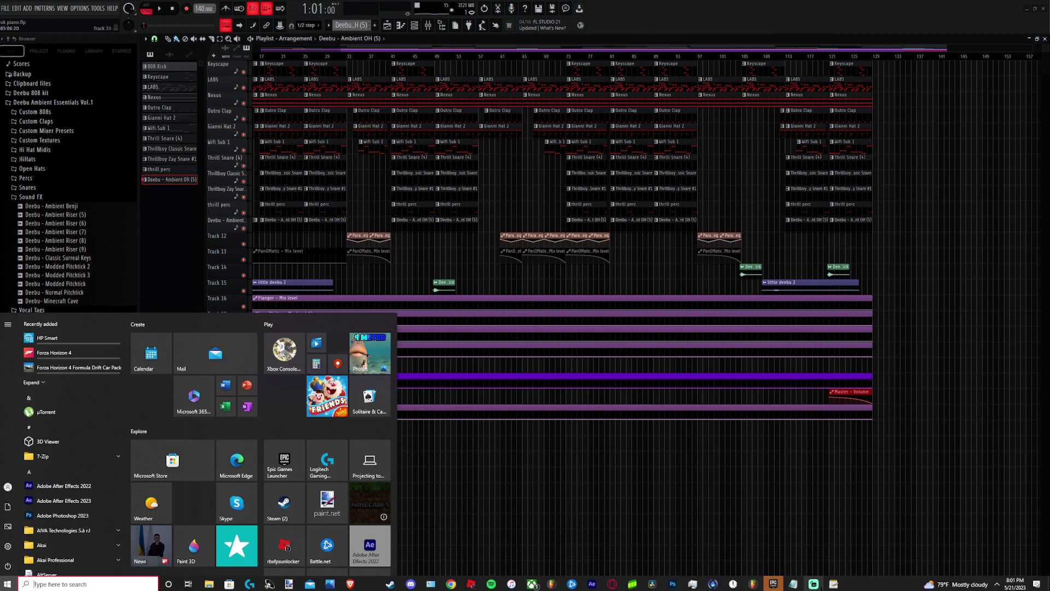